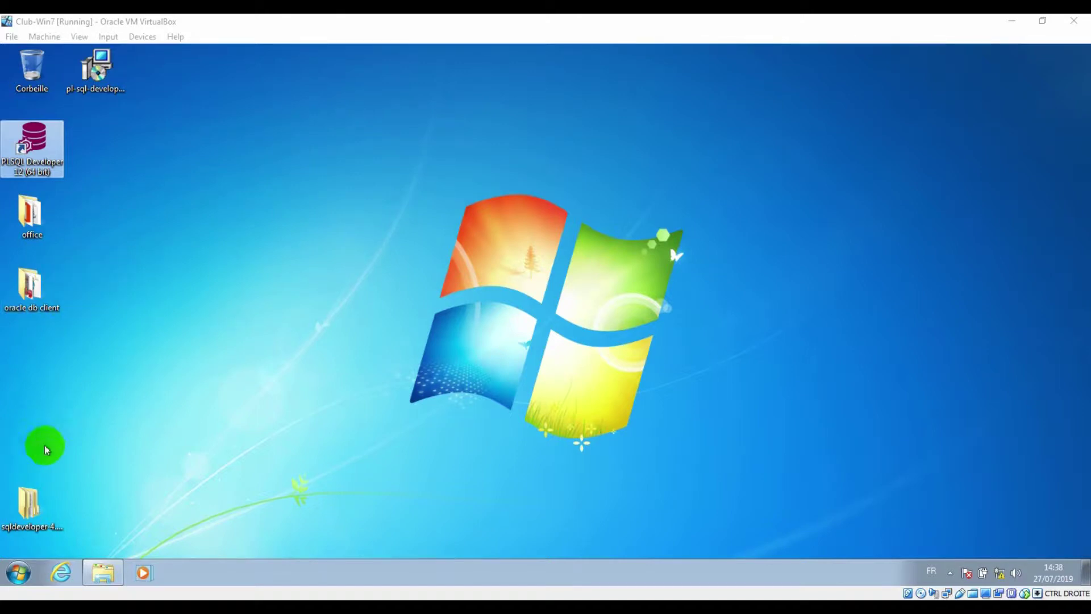
# Expand Oracle - OraClient11g_home1 and its configuration and migration tools folder in All Programs
pyautogui.click(13, 571)
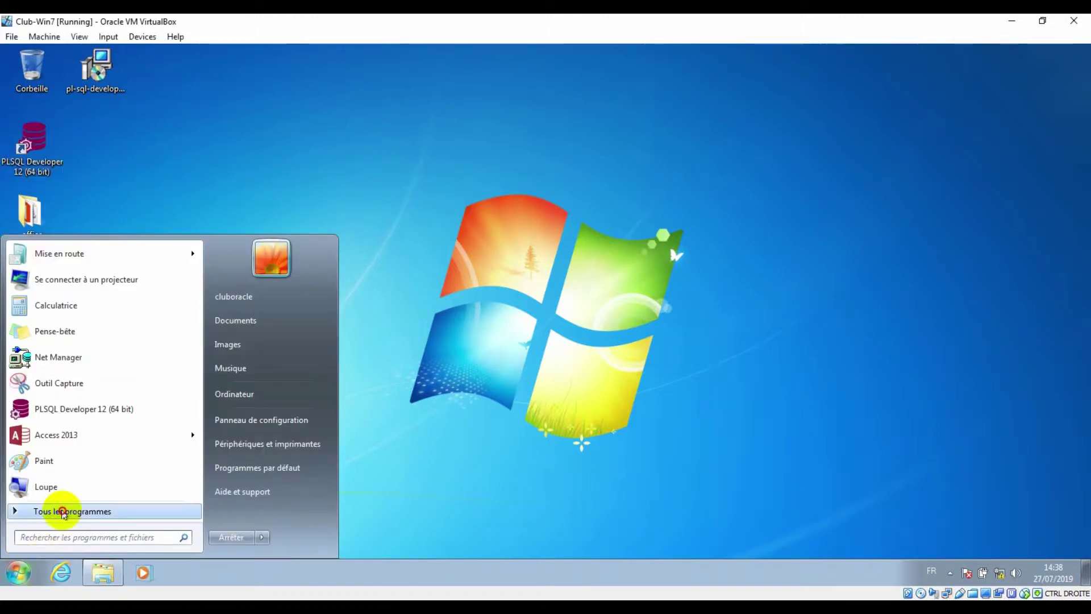
pyautogui.click(61, 507)
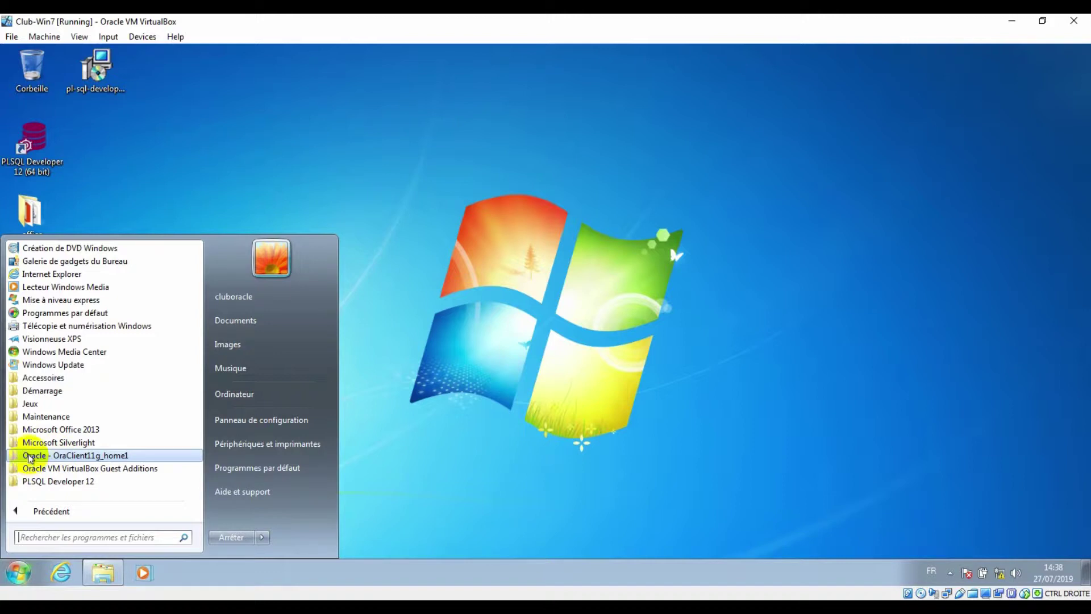
pyautogui.click(34, 455)
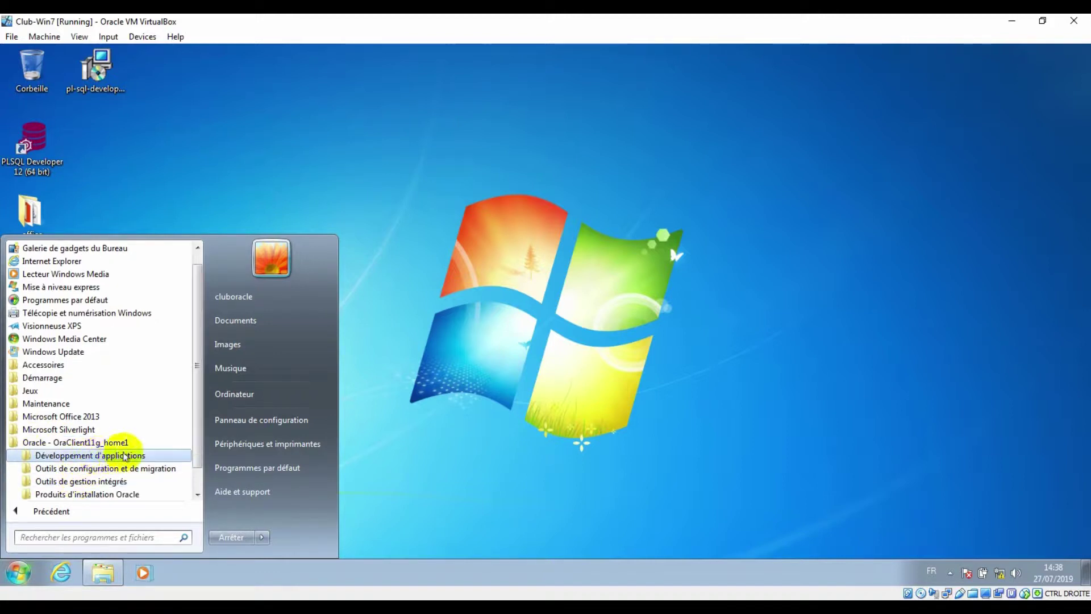
pyautogui.click(85, 468)
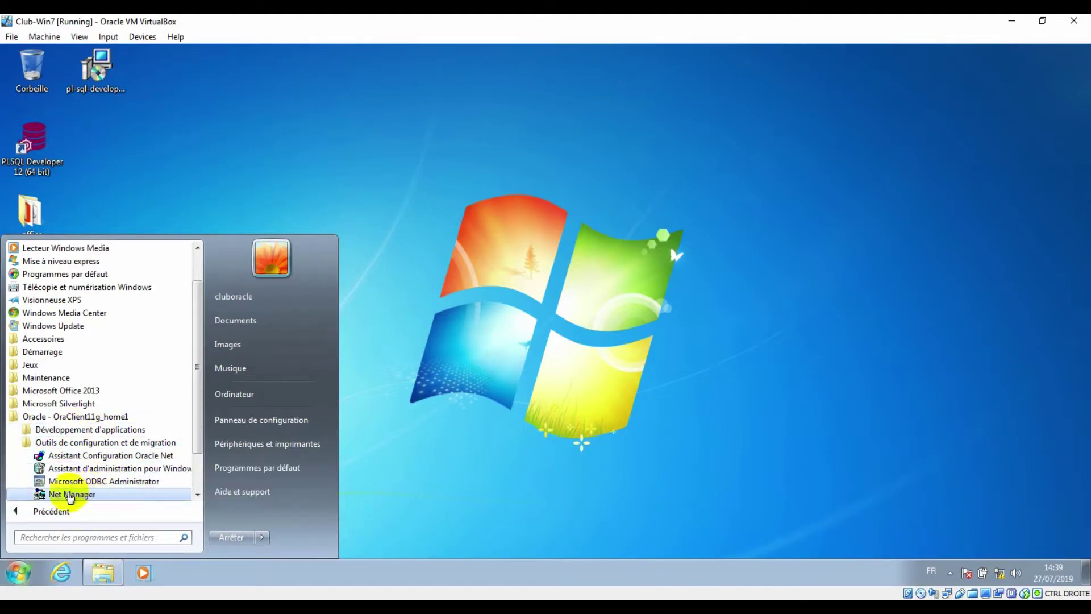
pyautogui.click(26, 444)
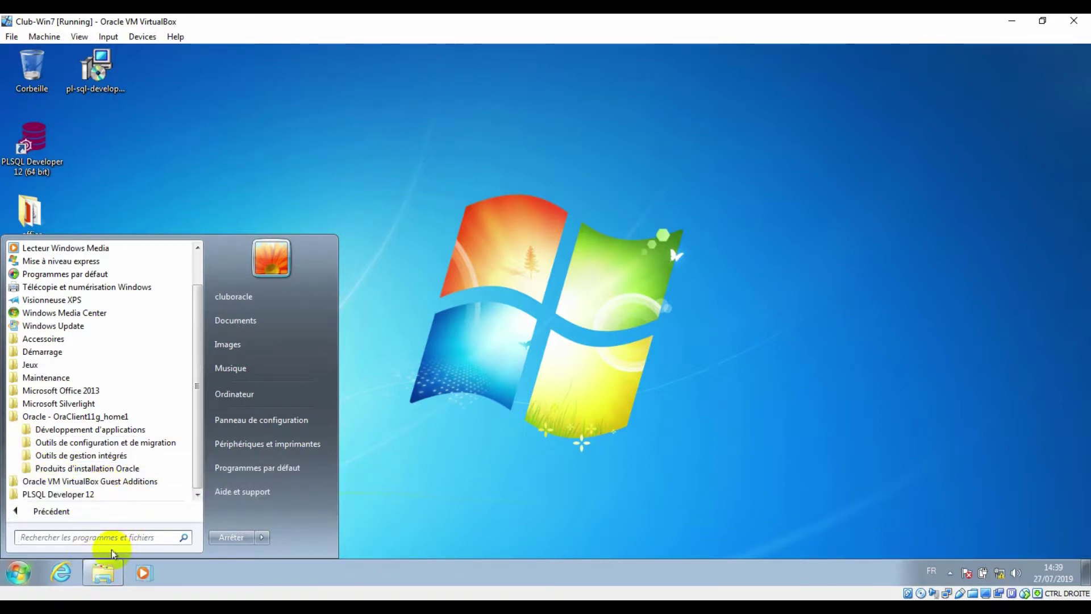
# Open a Command Prompt by running cmd from the Run dialog
pyautogui.click(302, 492)
pyautogui.press('super+r')
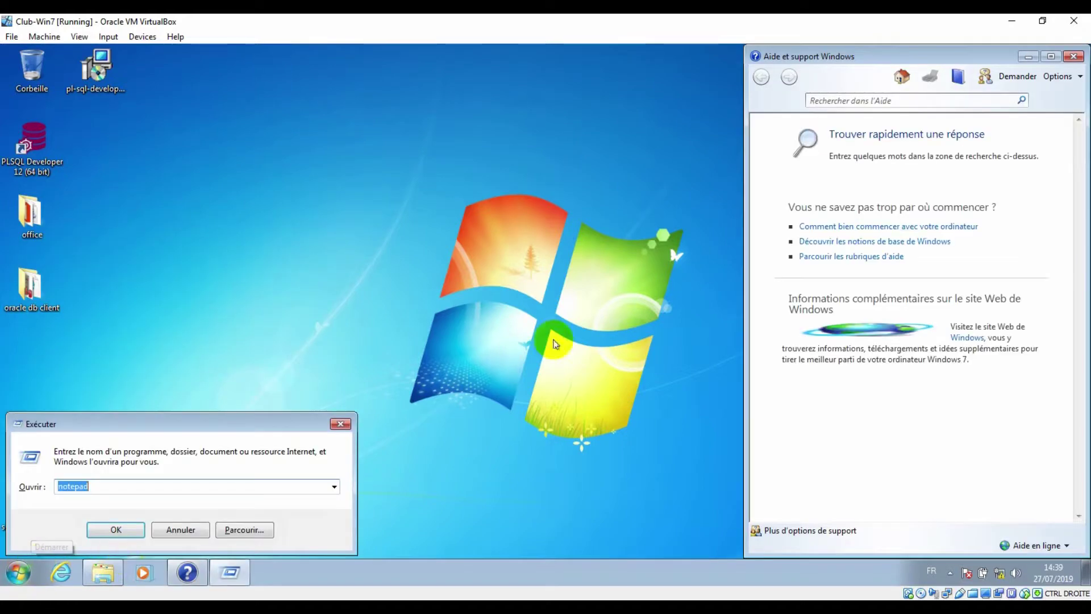
pyautogui.click(1074, 56)
pyautogui.write('cmd')
pyautogui.press('Return')
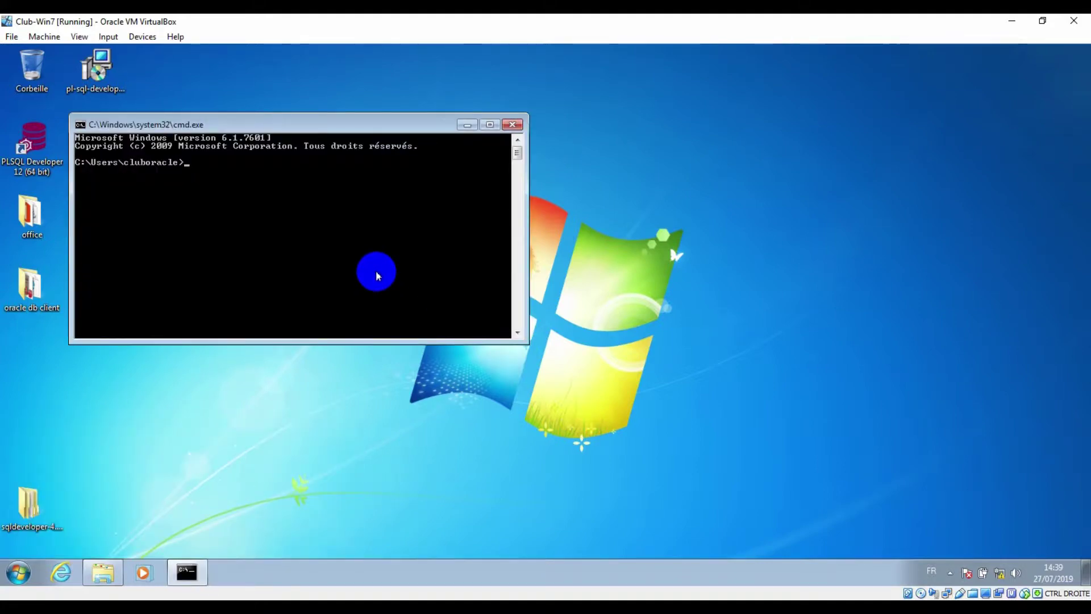
# Ping 192.168.1.100, confirm 4 of 4 replies, and close the console
pyautogui.write('ping')
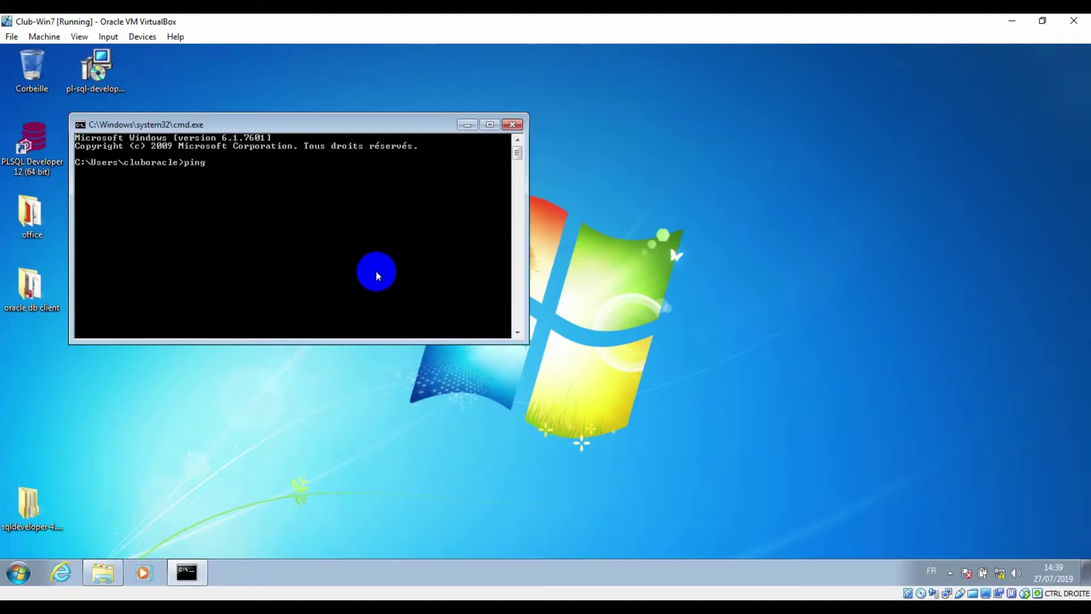
pyautogui.write(' 192.168.1.100')
pyautogui.press('Return')
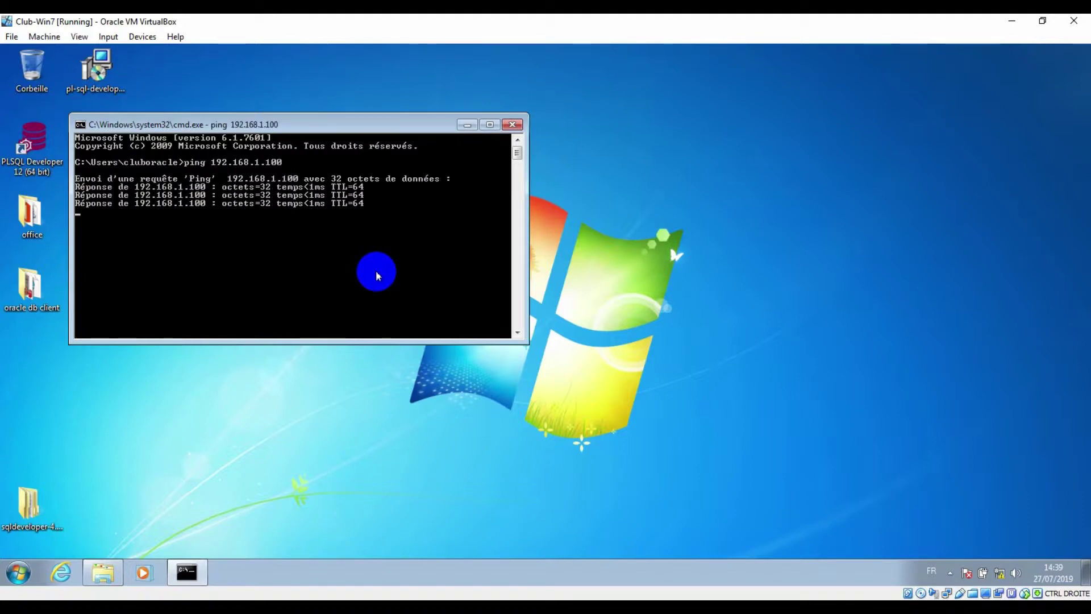
pyautogui.hotkey('ctrl', 'v')
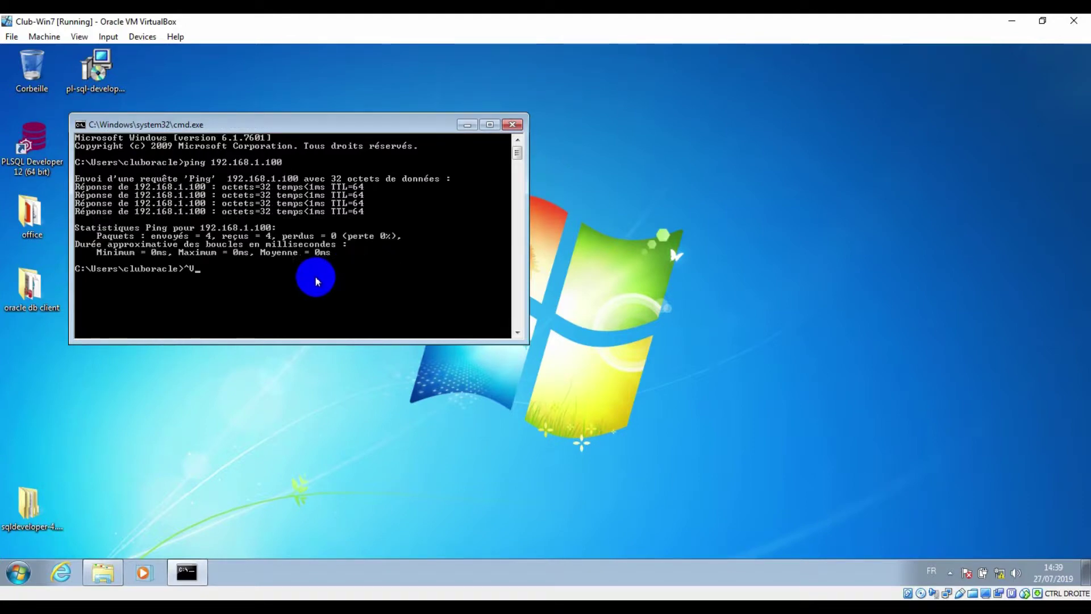
pyautogui.press('Return')
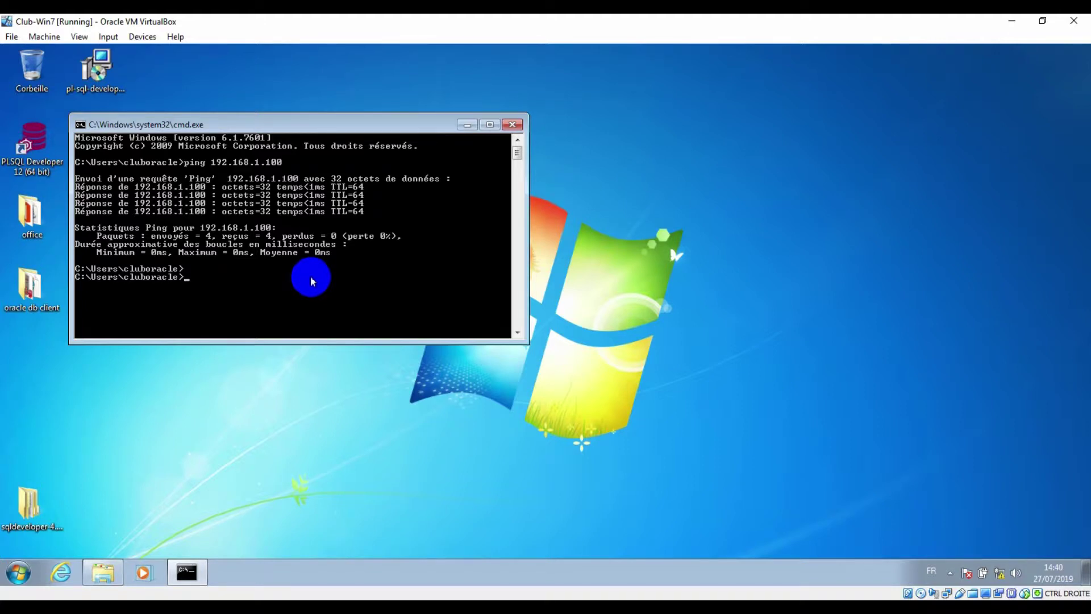
pyautogui.press('Return')
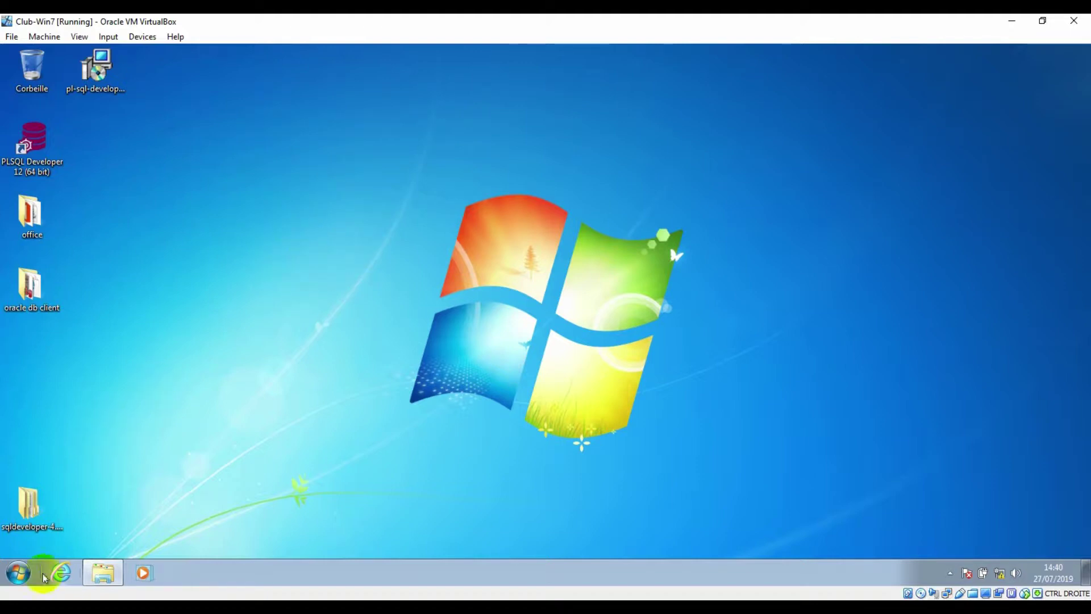
# Launch Net Manager from Oracle - OraClient11g_home1's configuration and migration tools
pyautogui.click(20, 572)
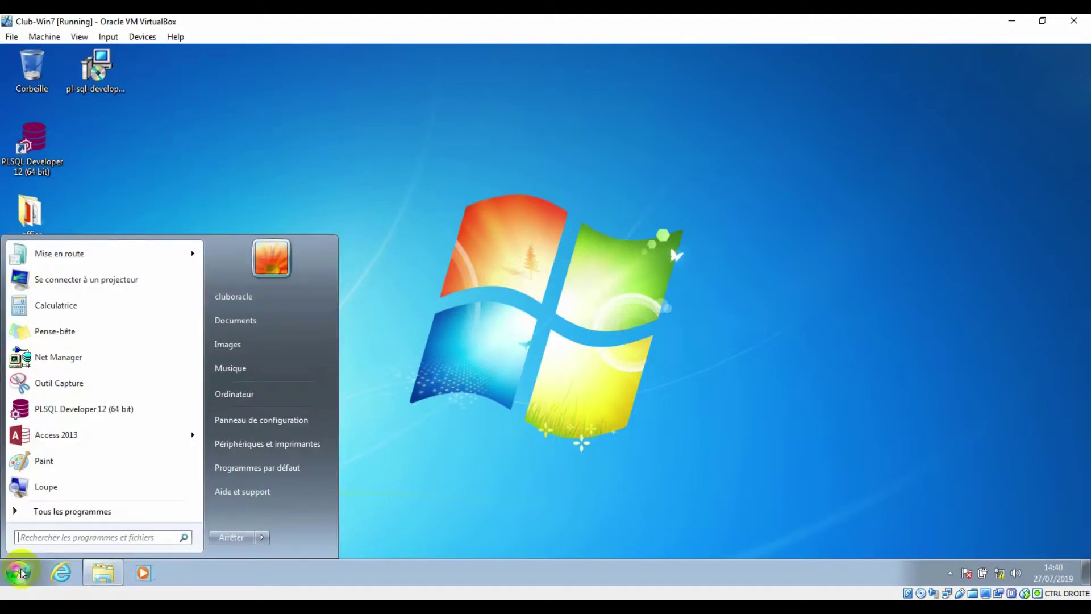
pyautogui.click(64, 513)
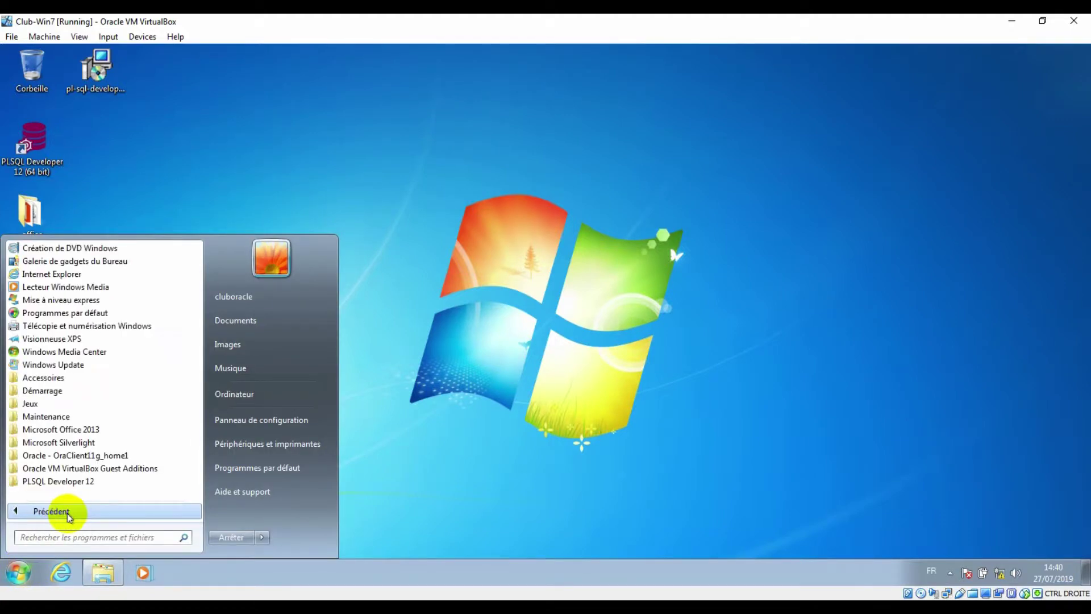
pyautogui.click(26, 453)
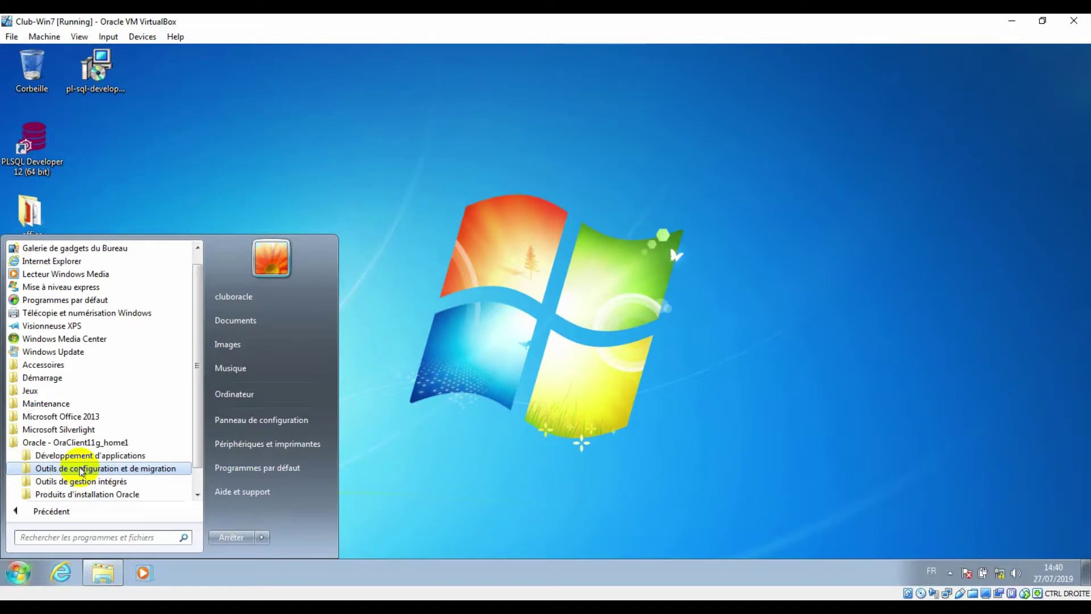
pyautogui.click(81, 469)
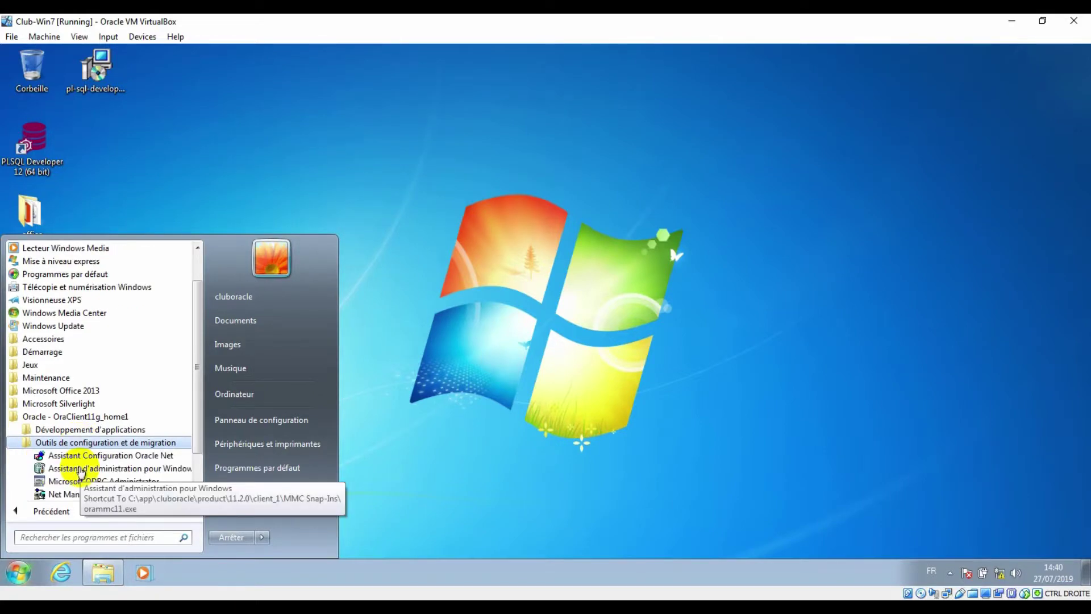
pyautogui.click(80, 495)
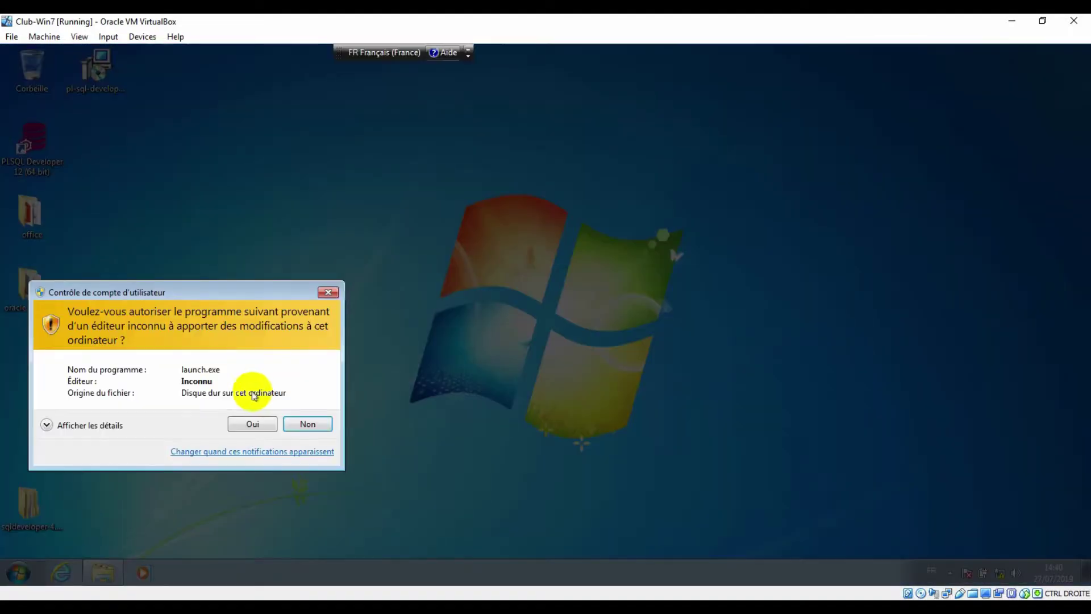
# Allow Net Manager to run, check the profile's TNSNAMES and EZCONNECT methods, and select Service Naming
pyautogui.click(253, 424)
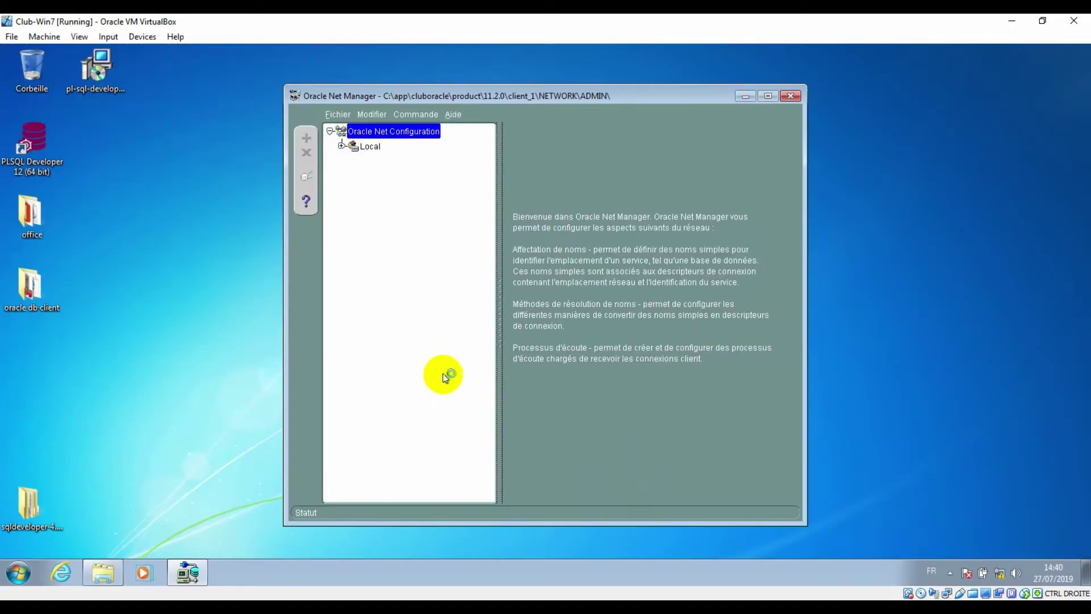
pyautogui.click(342, 147)
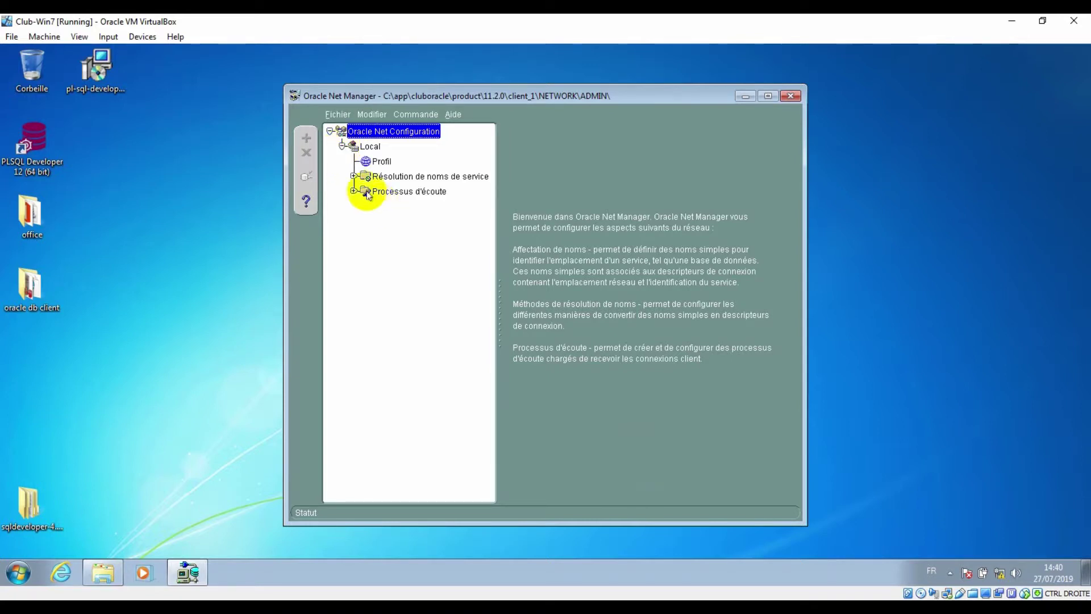
pyautogui.click(380, 162)
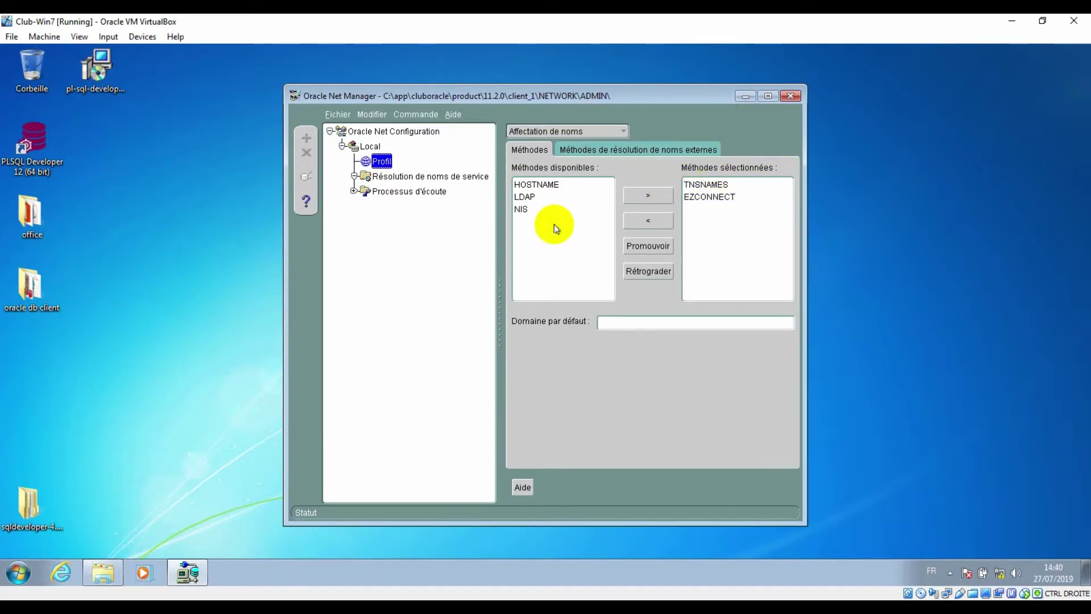
pyautogui.click(379, 176)
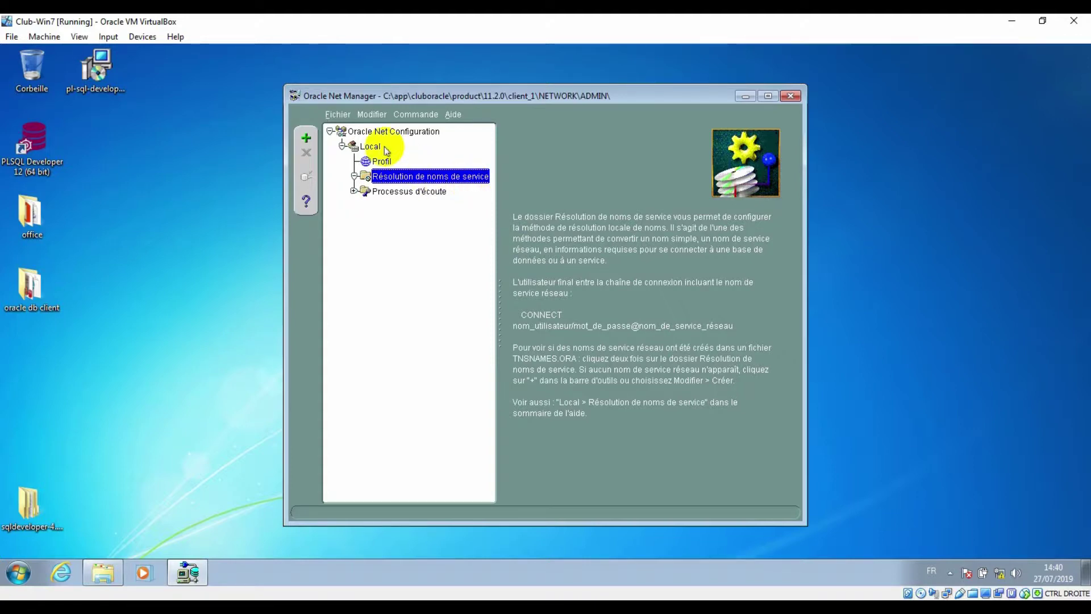
# Create a new net service name called dbiat and proceed to the Protocol page
pyautogui.click(371, 114)
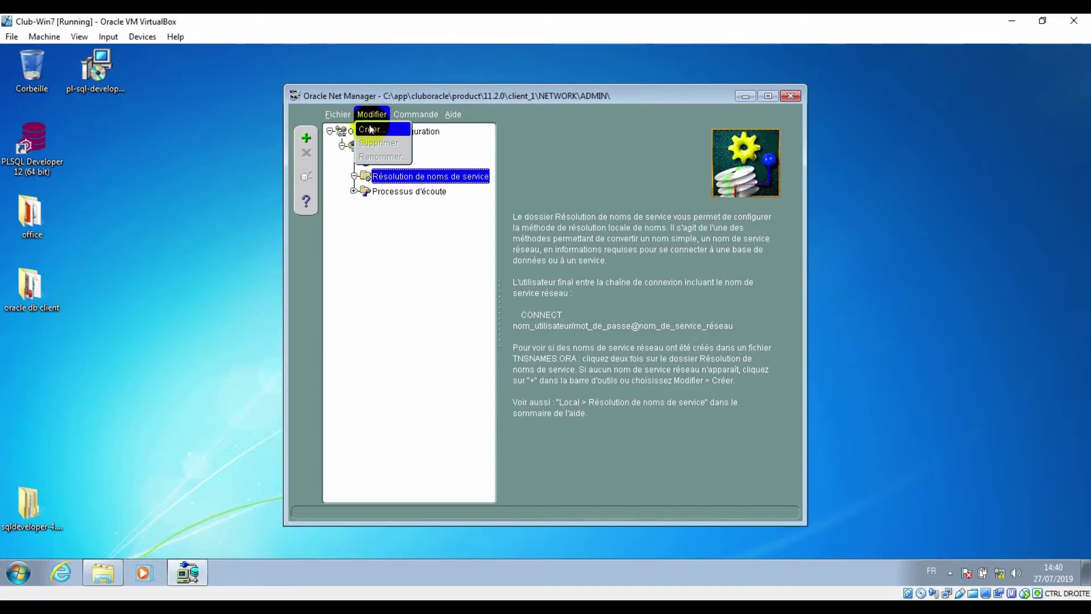
pyautogui.click(374, 130)
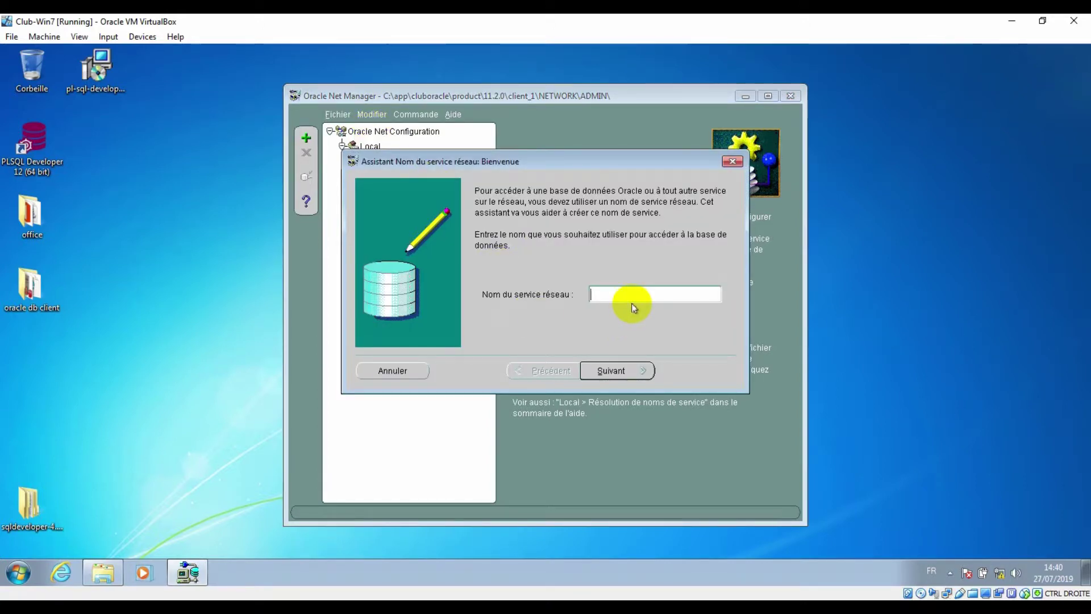
pyautogui.write('dbiat')
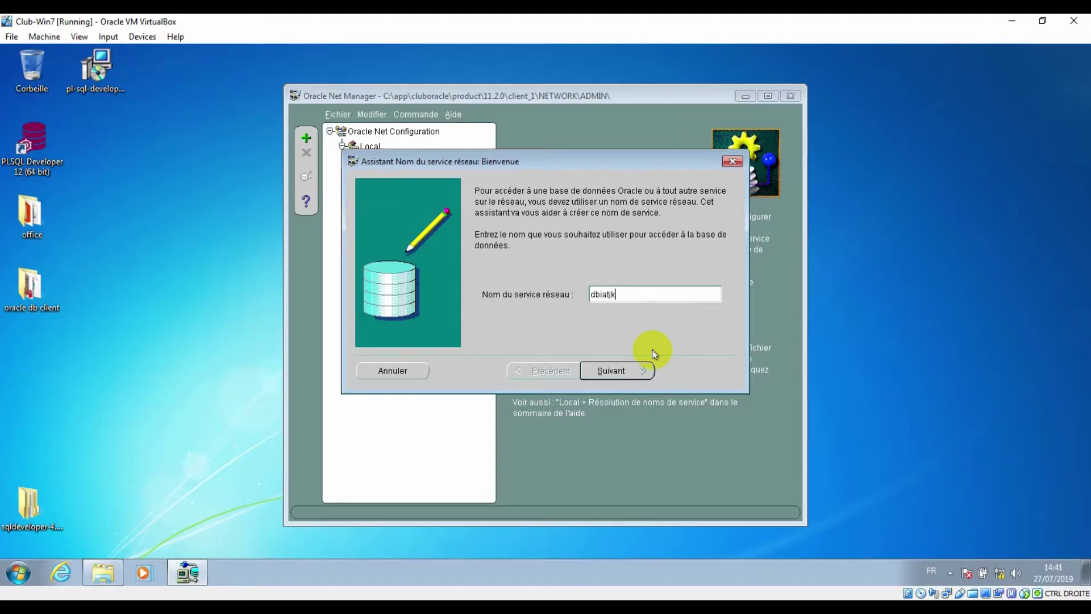
pyautogui.click(616, 370)
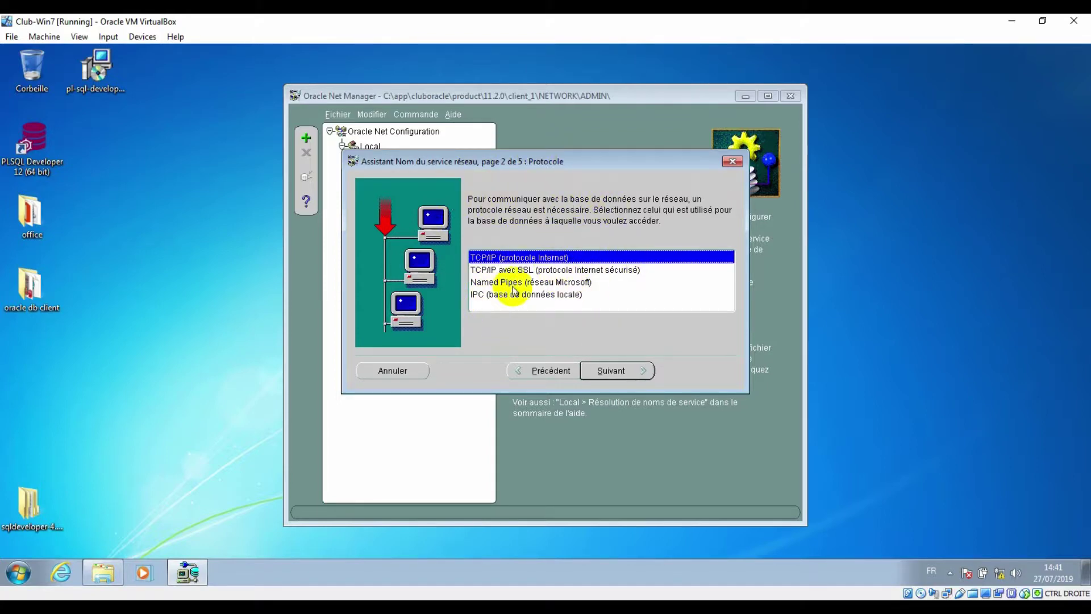
# Choose TCP/IP (protocole Internet) as the new service's protocol
pyautogui.click(477, 299)
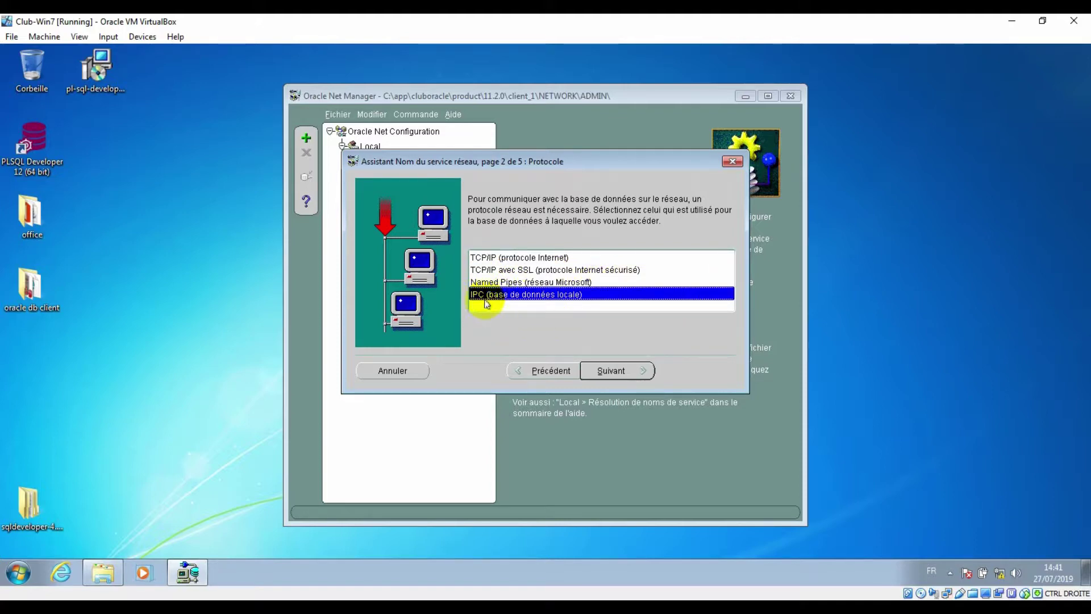
pyautogui.click(529, 260)
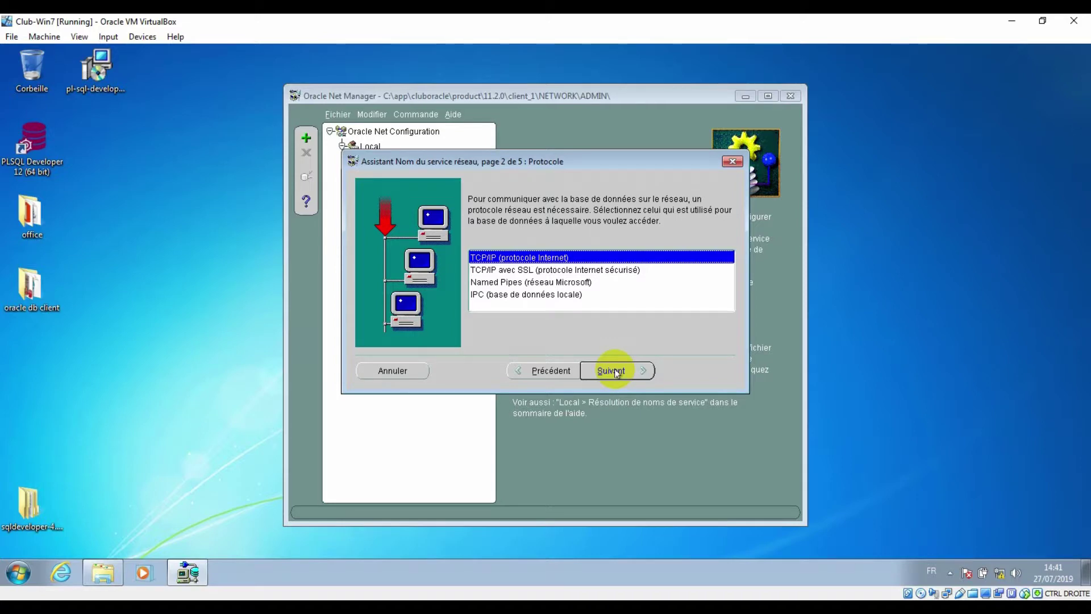
pyautogui.click(617, 374)
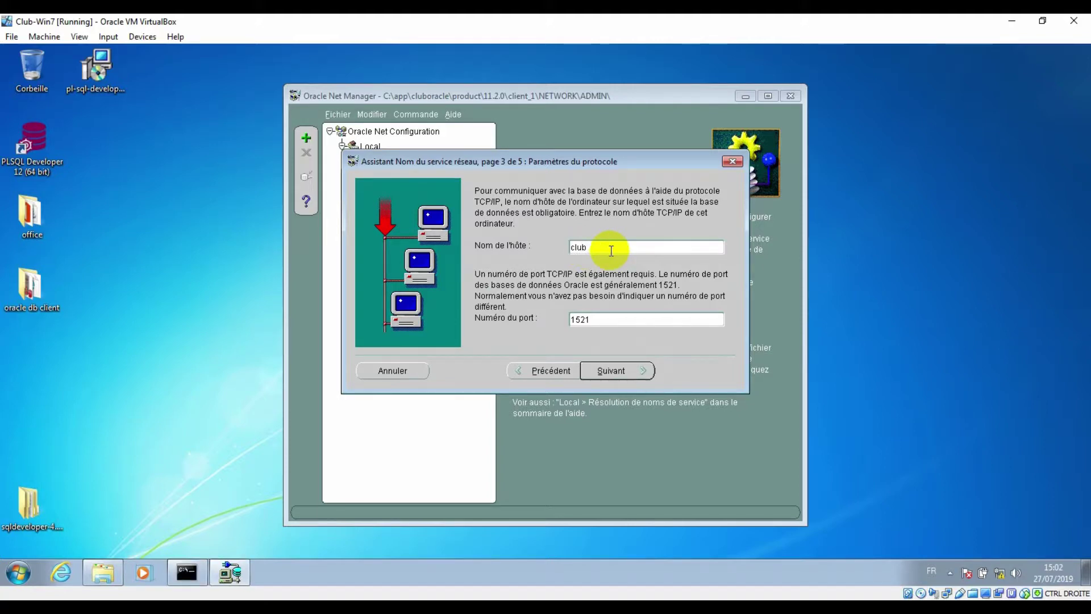
# Set host clubiat.localdomain on port 1521, then service name dbiat.localdomain
pyautogui.write('.localdomain')
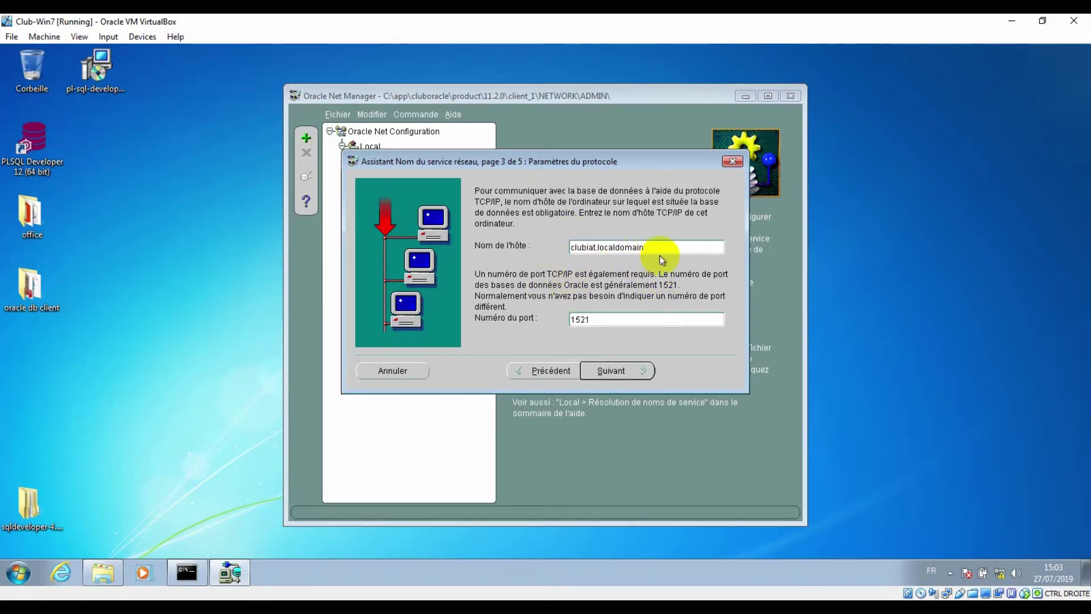
pyautogui.moveTo(596, 247); pyautogui.dragTo(569, 247)
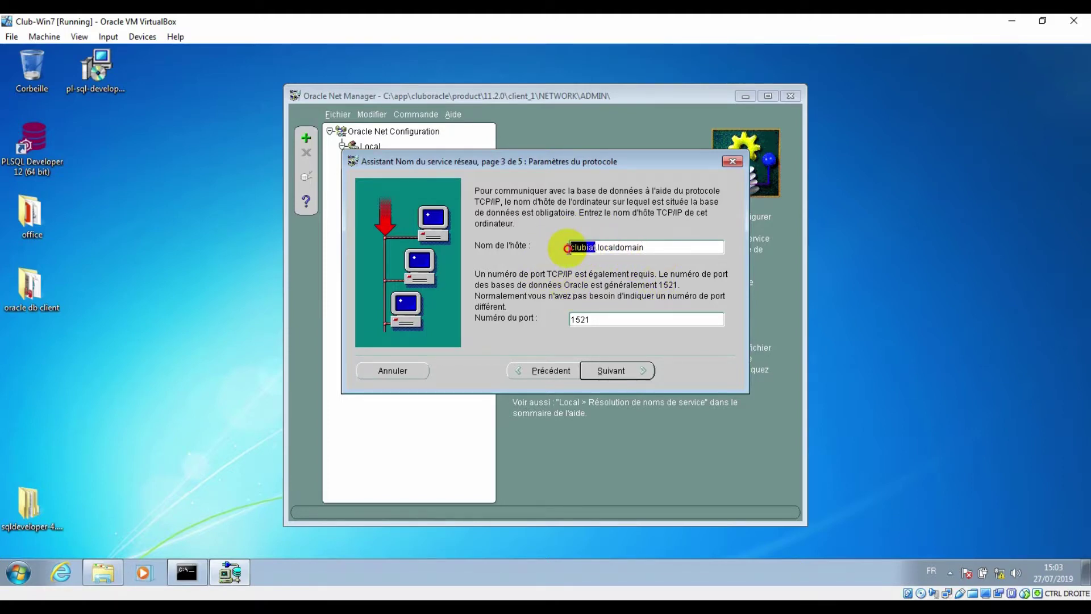
pyautogui.doubleClick(592, 247)
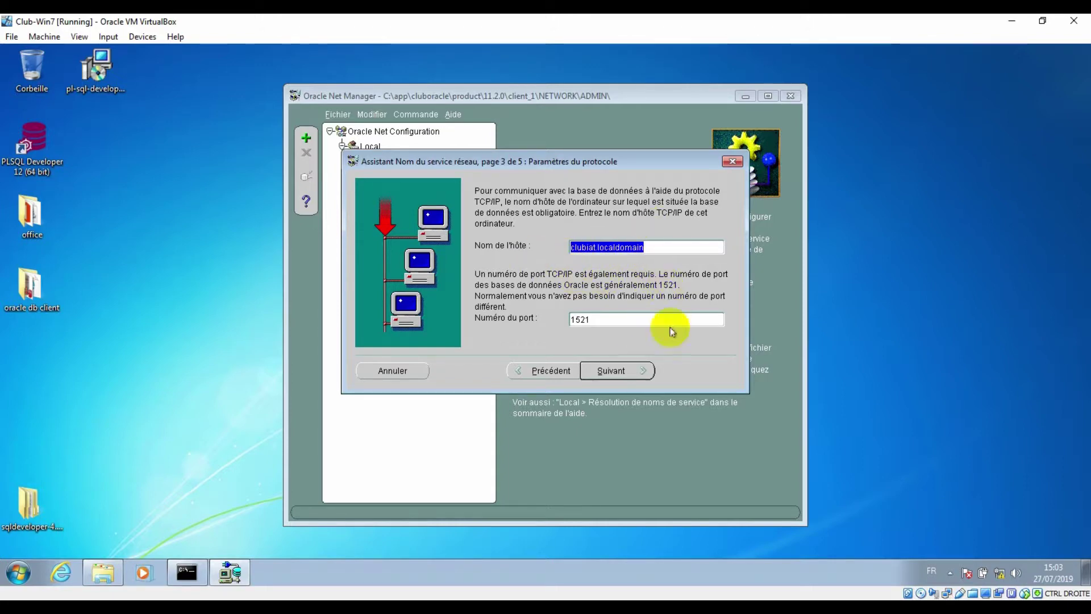
pyautogui.click(610, 372)
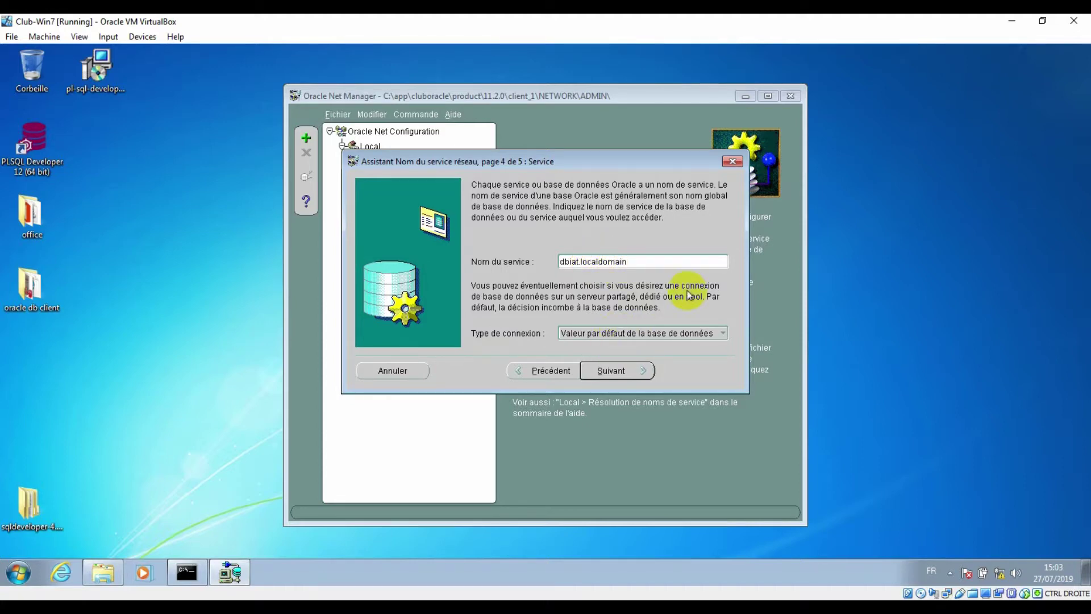
# Reach the Test page and run the connection test, which fails on invalid username/password
pyautogui.click(612, 370)
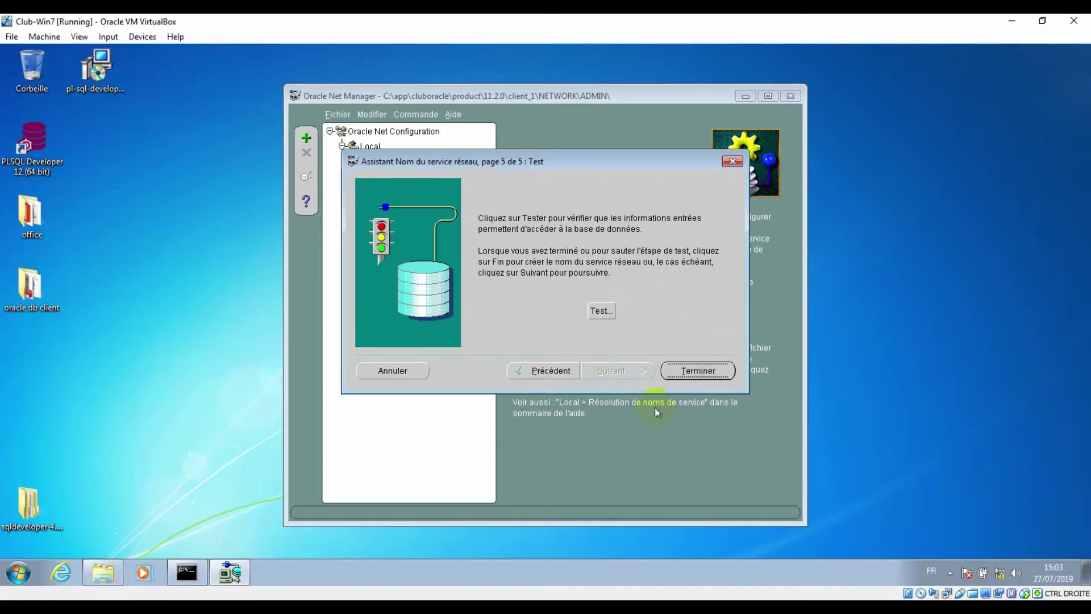
pyautogui.click(603, 311)
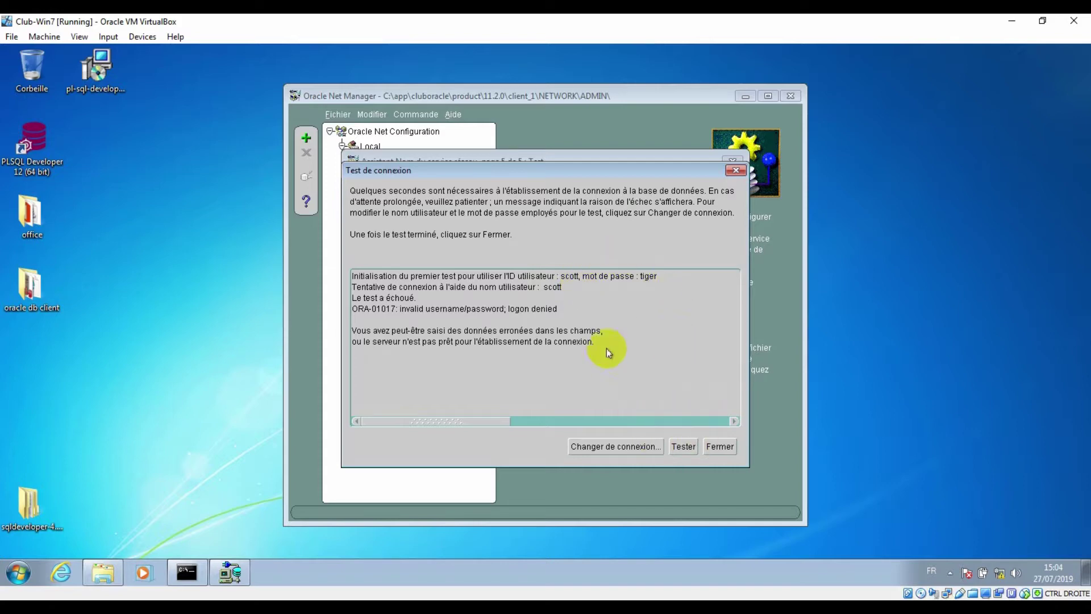
# Change the test login's password and rerun the connection test until it succeeds
pyautogui.click(610, 447)
pyautogui.press('Tab')
pyautogui.write('tiger')
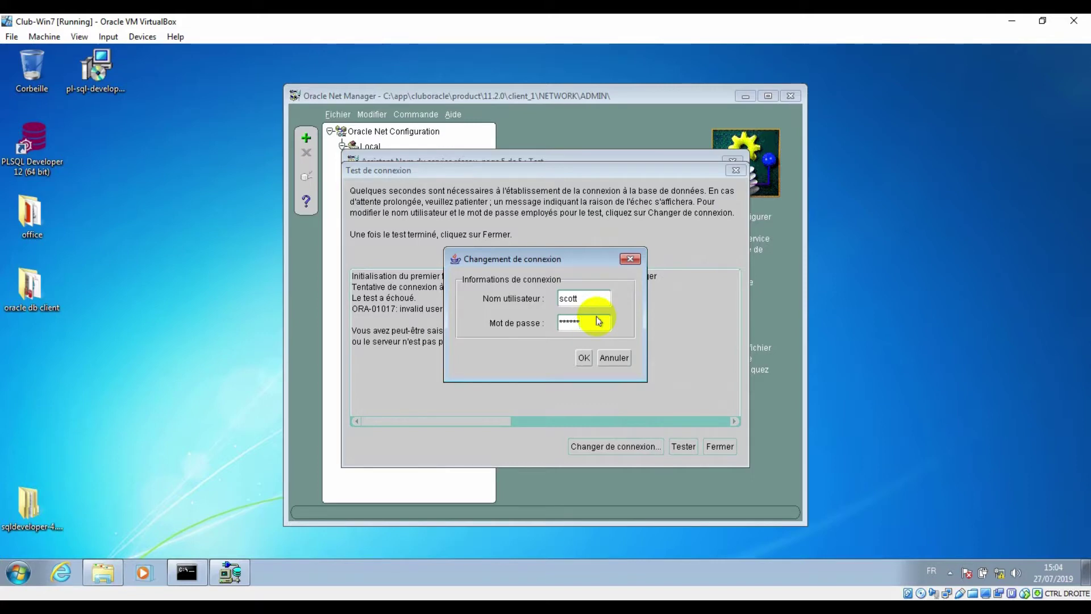
pyautogui.click(584, 358)
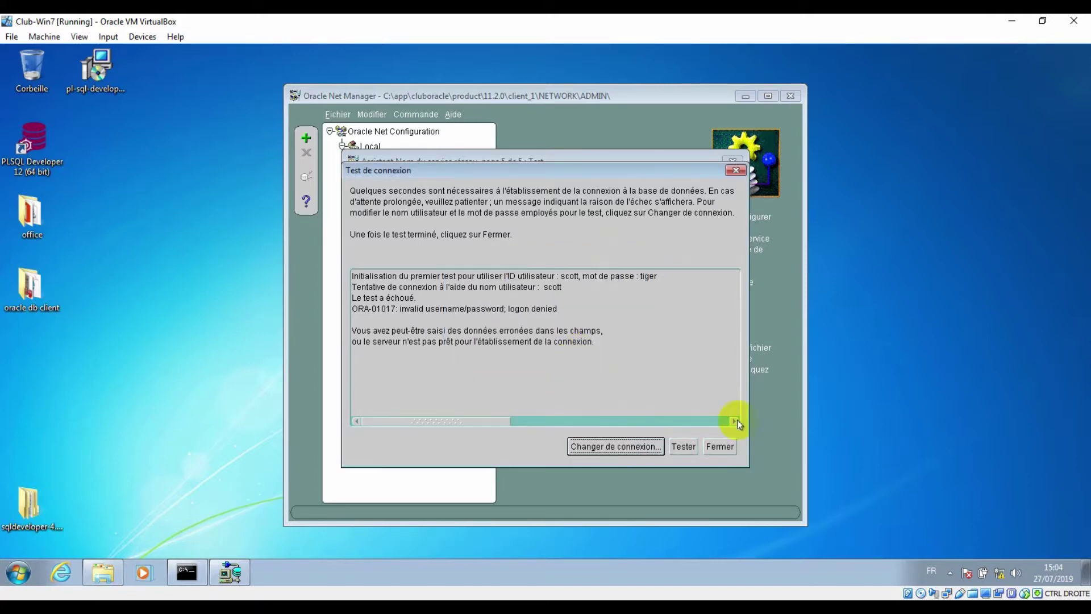
pyautogui.click(683, 446)
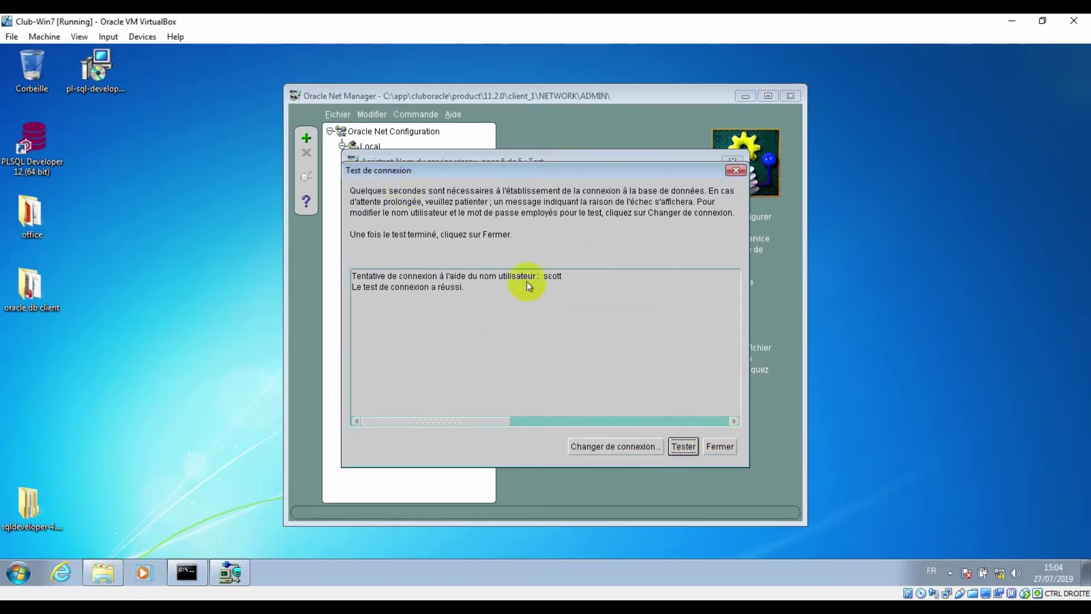
pyautogui.click(480, 608)
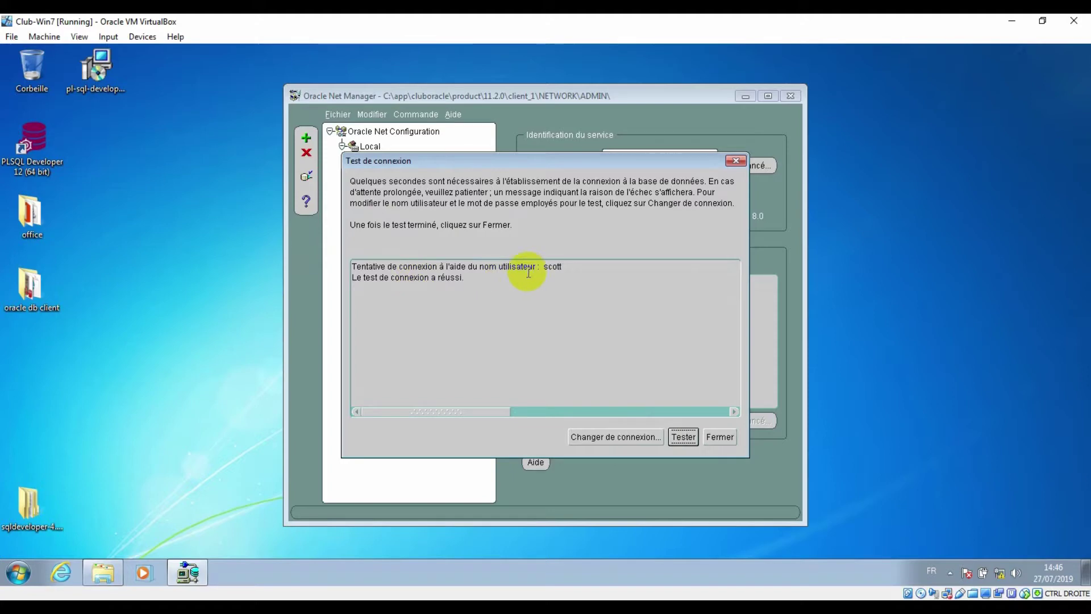
pyautogui.click(721, 438)
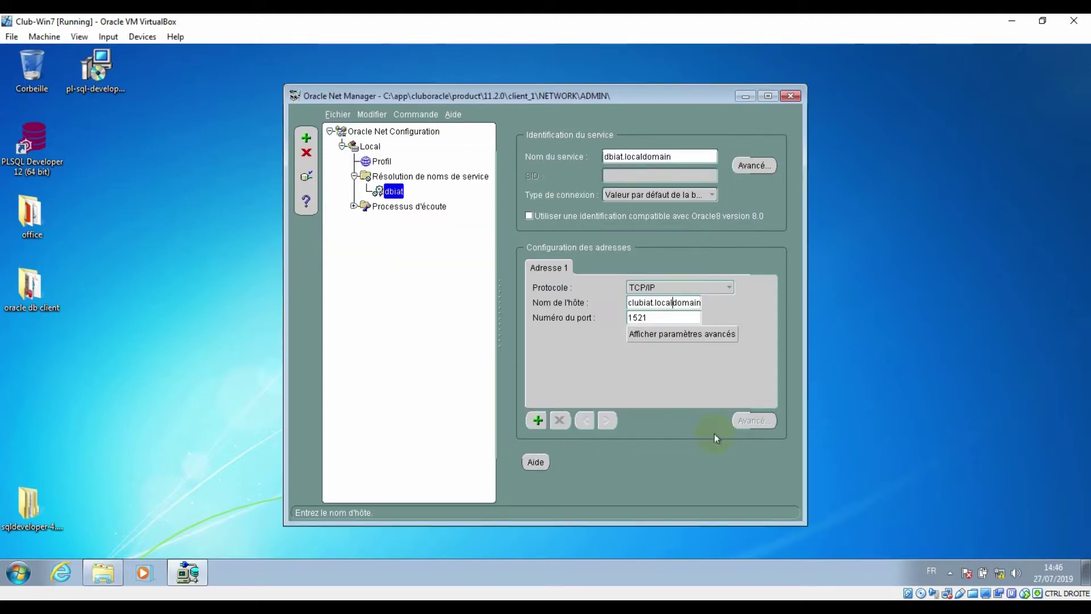
# Save the network configuration and quit Oracle Net Manager
pyautogui.click(339, 115)
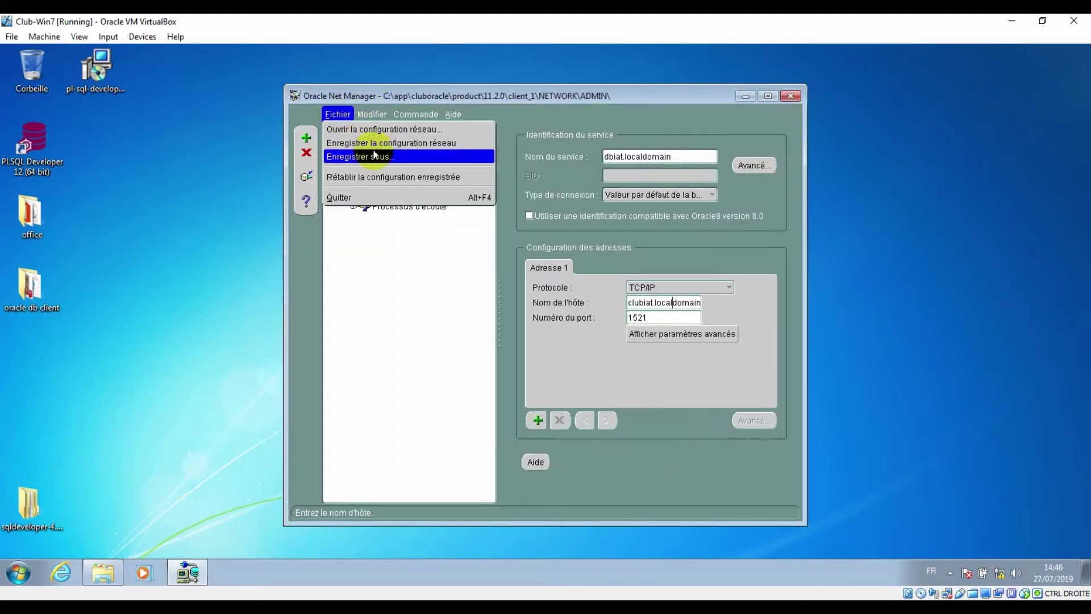
pyautogui.click(398, 156)
pyautogui.click(649, 289)
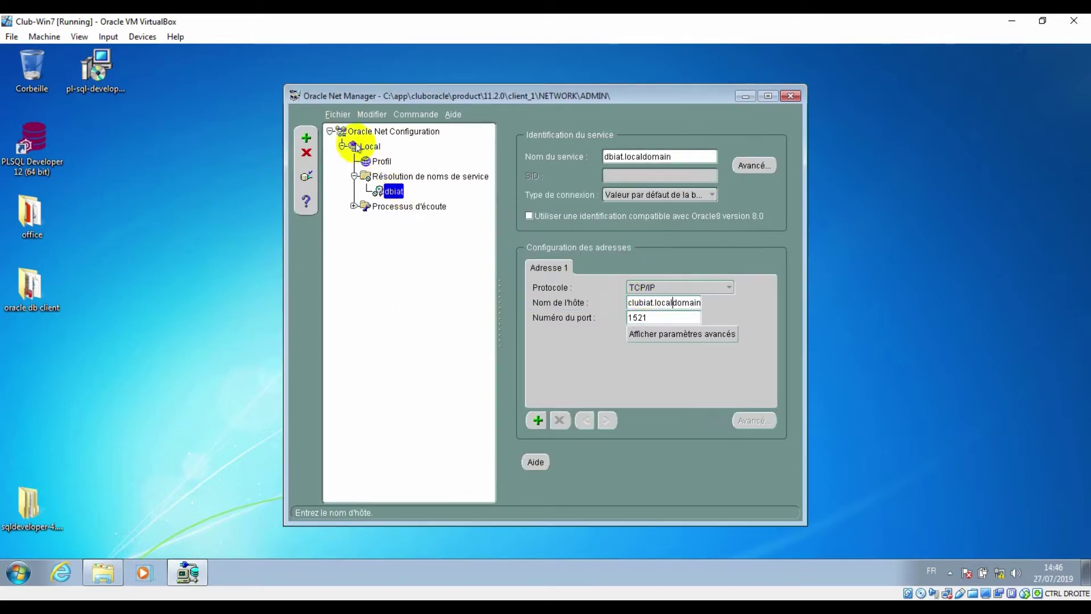
pyautogui.click(337, 114)
pyautogui.click(344, 197)
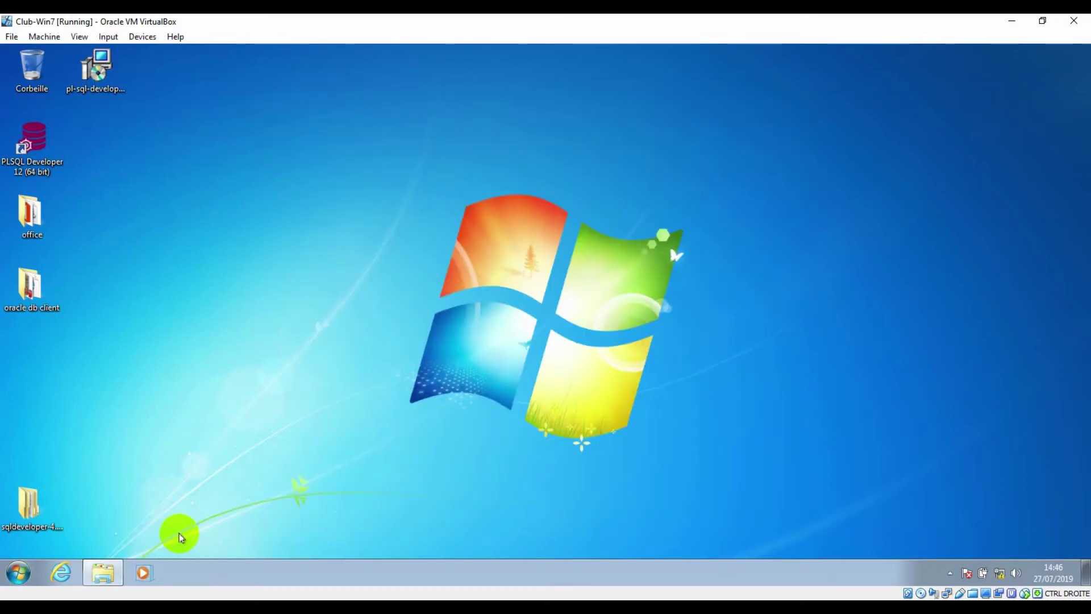
# Run tnsping dbiat, resolving to clubiat.localdomain port 1521 with OK (40 msec)
pyautogui.press('super+r')
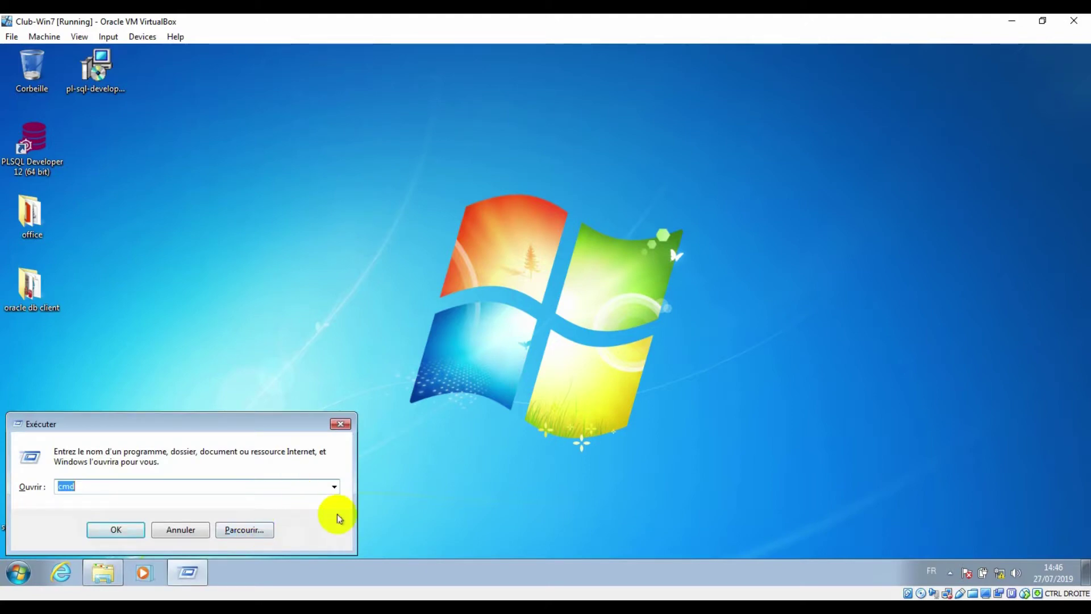
pyautogui.press('Return')
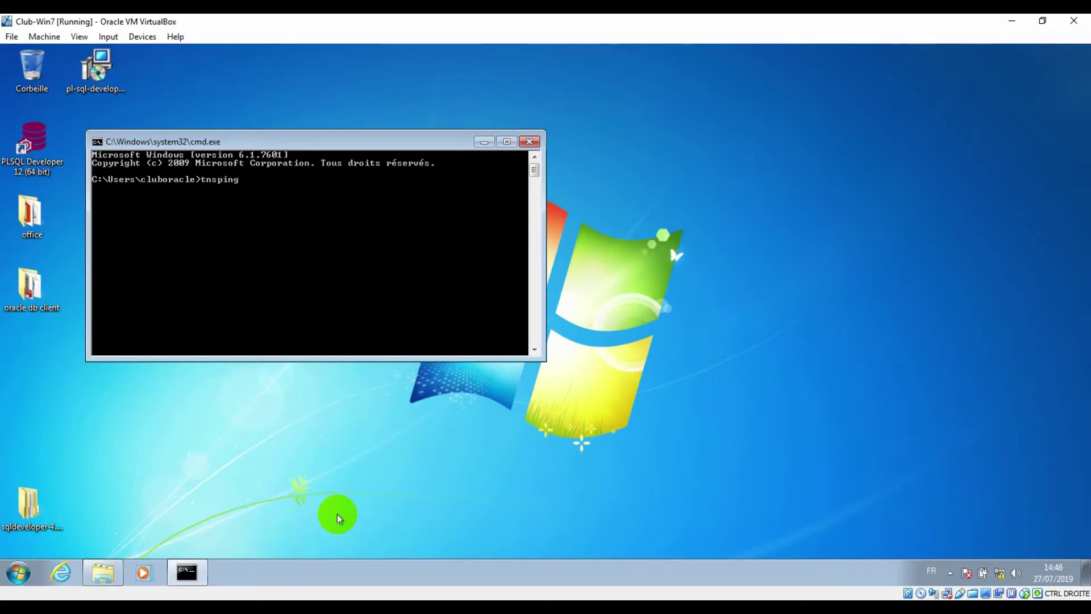
pyautogui.press('Return')
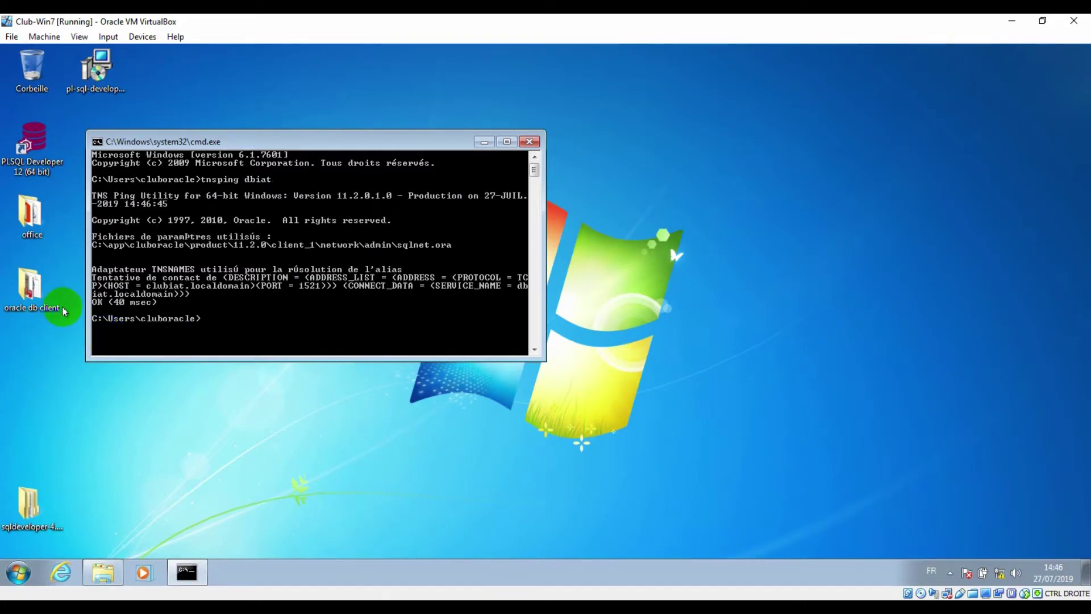
pyautogui.click(272, 321)
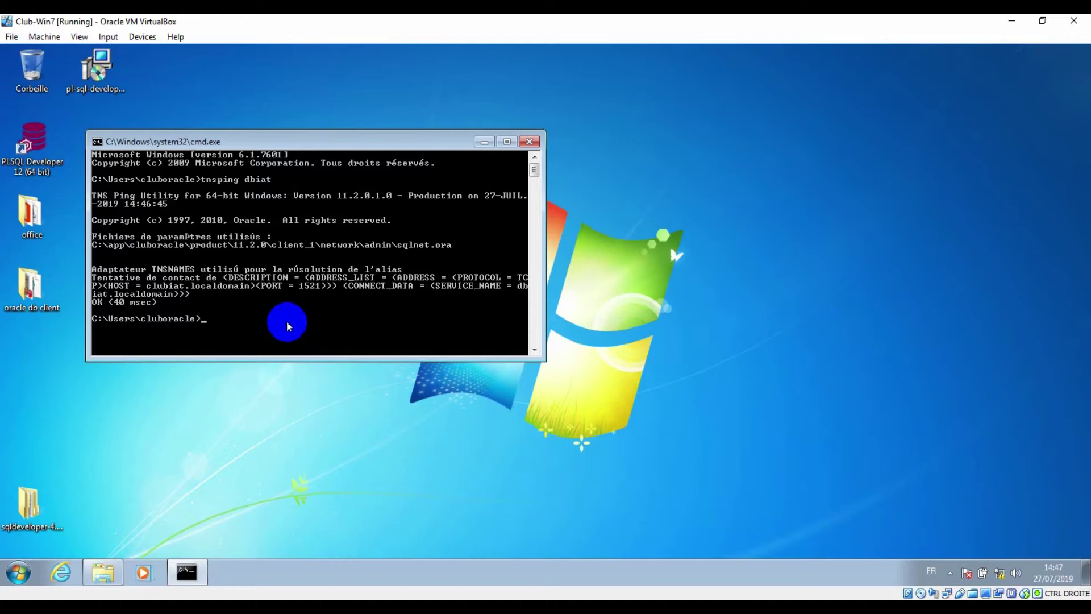
pyautogui.click(41, 170)
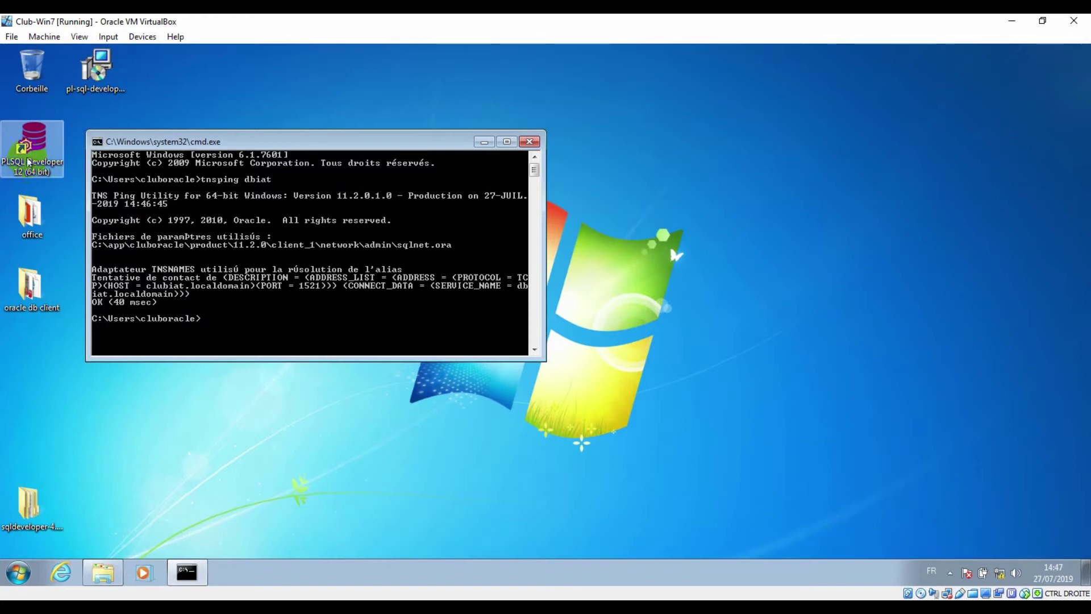
# Launch PL/SQL Developer and log on as SCOTT, choosing DBIAT as the database
pyautogui.doubleClick(28, 158)
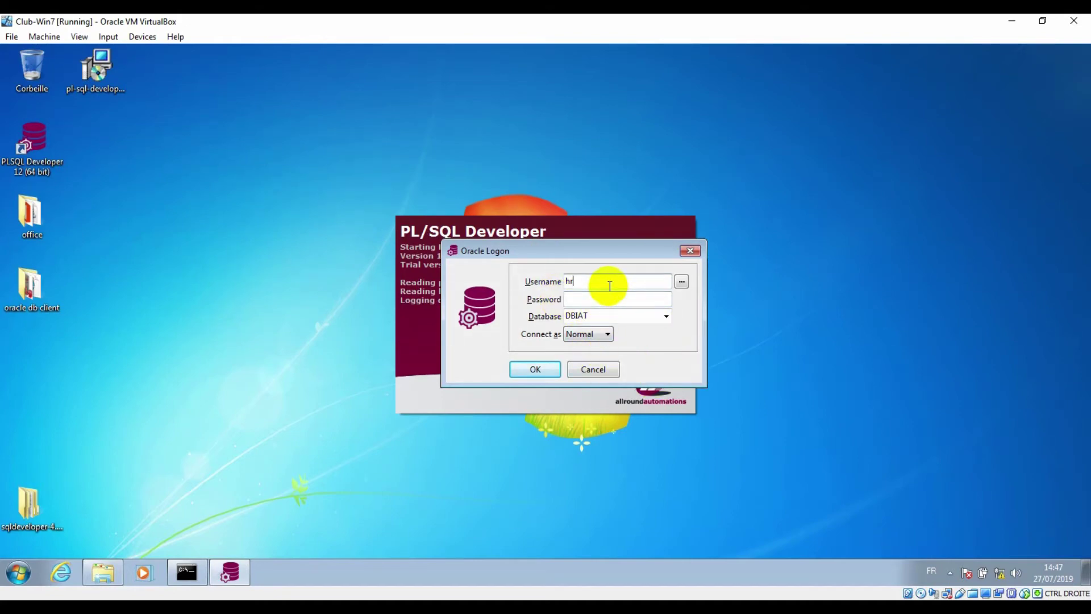
pyautogui.moveTo(612, 286); pyautogui.dragTo(561, 279)
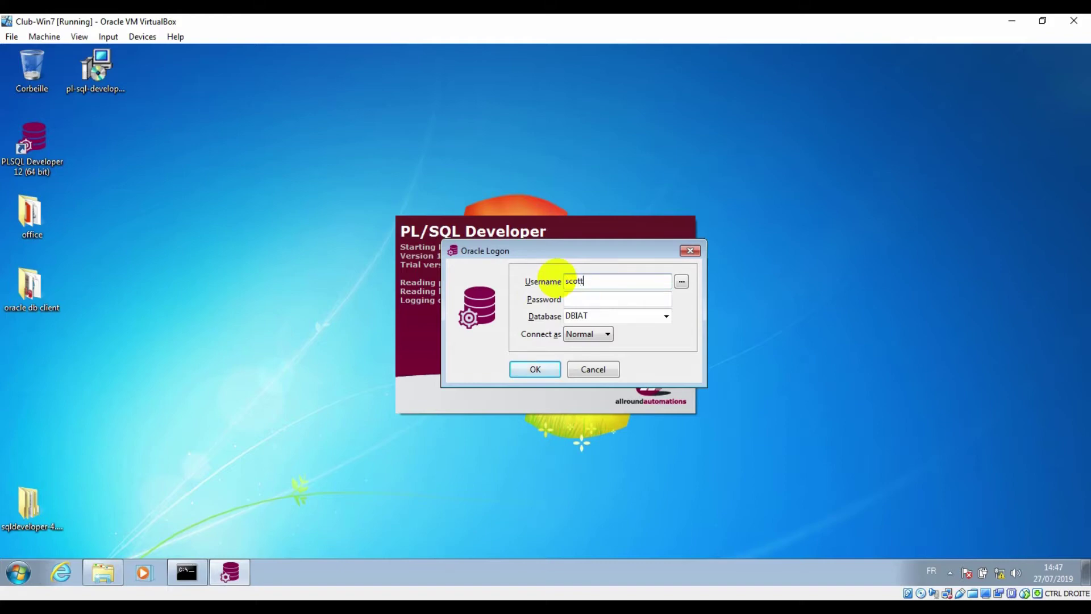
pyautogui.click(631, 316)
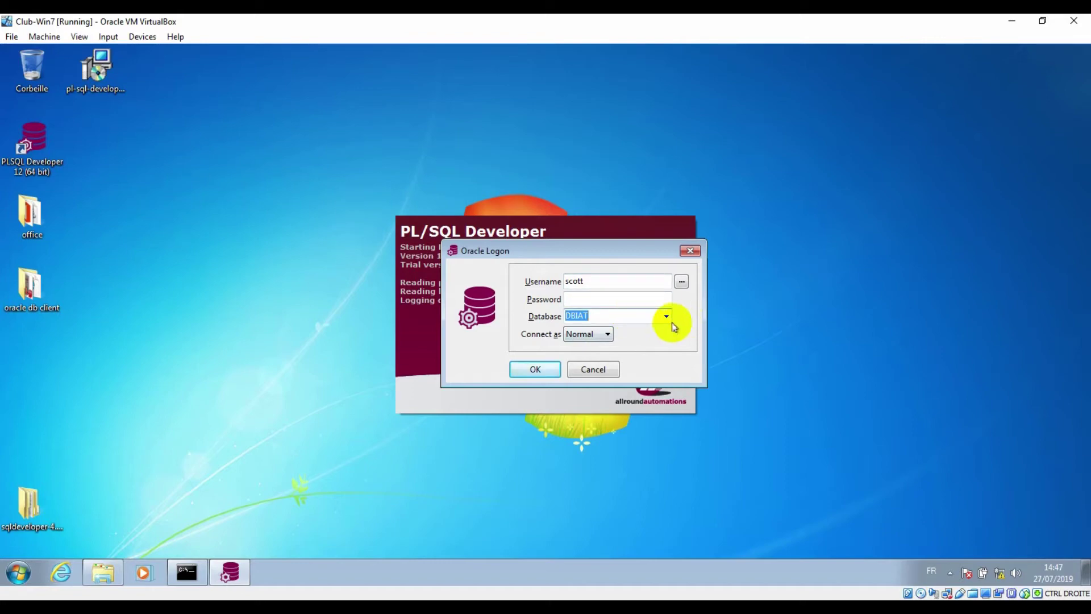
pyautogui.click(668, 319)
pyautogui.click(643, 330)
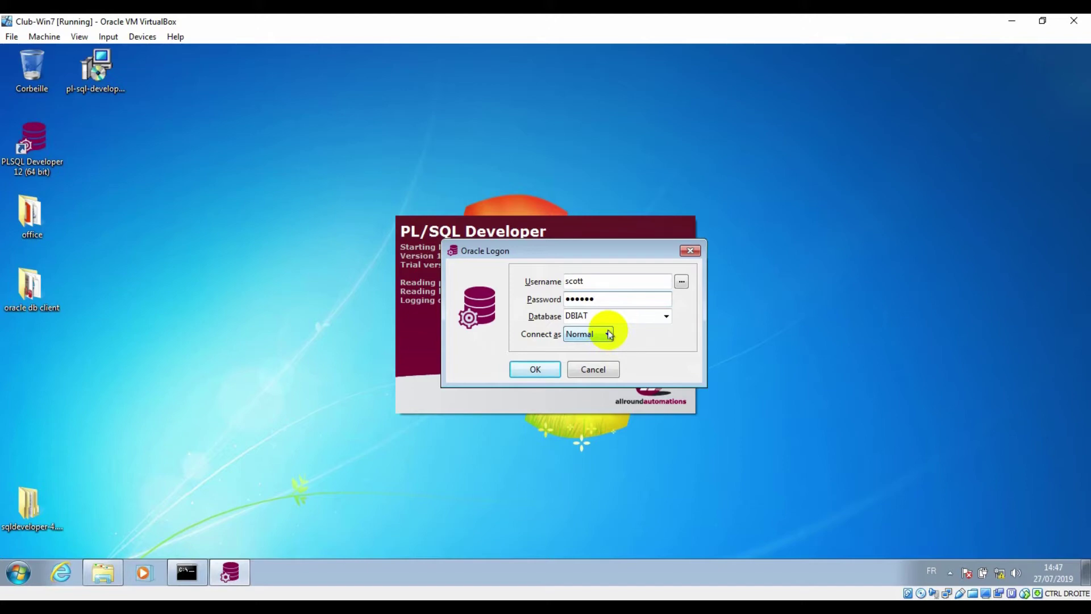
pyautogui.click(528, 369)
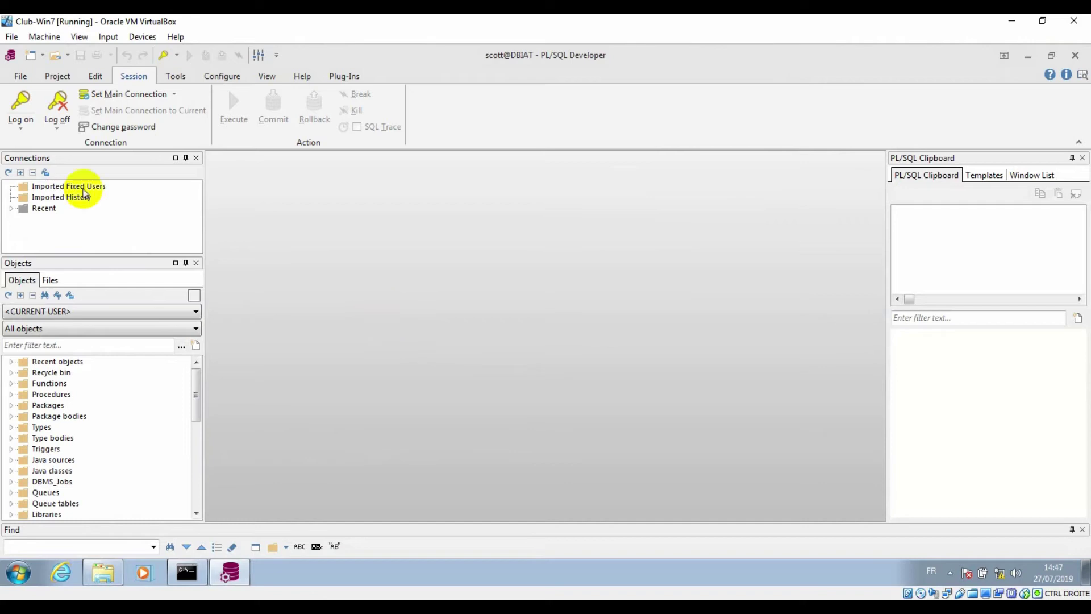
# Open the Logon History preferences, select scott@DBIAT, and cancel without changes
pyautogui.click(21, 117)
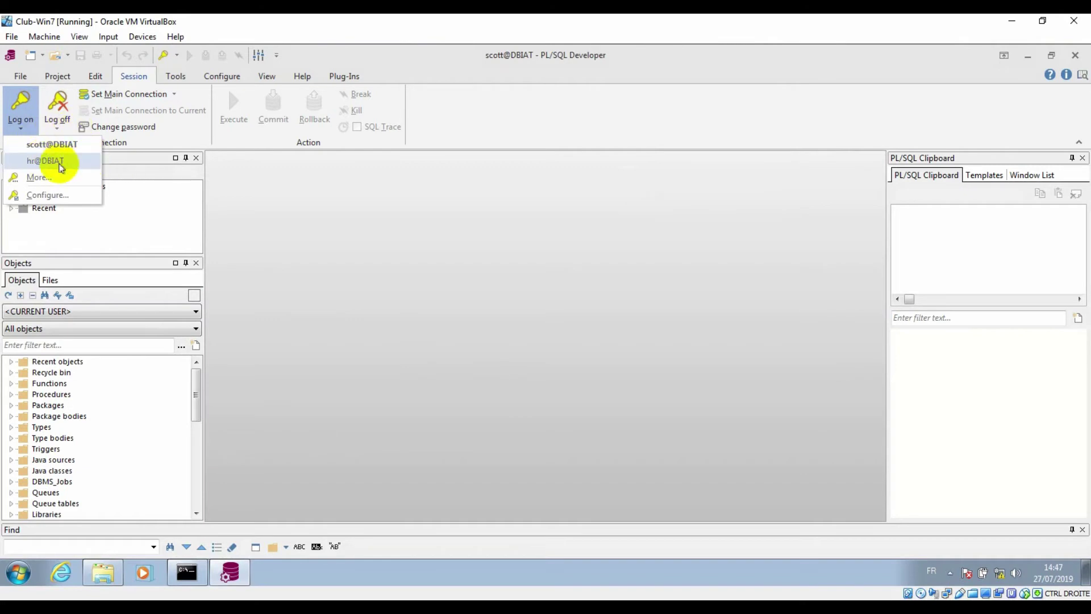
pyautogui.click(54, 197)
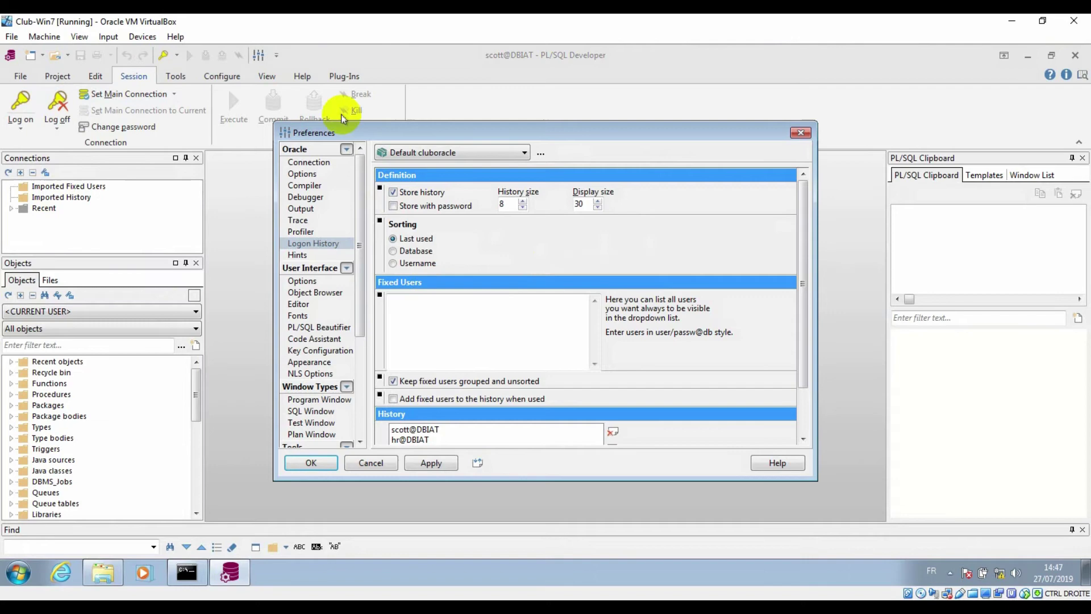
pyautogui.click(415, 430)
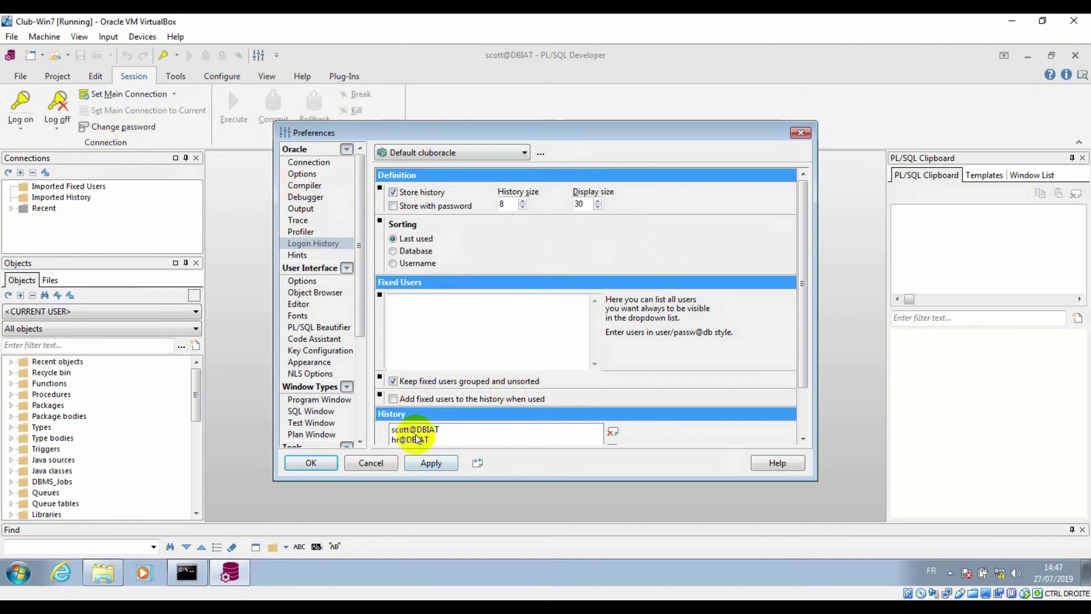
pyautogui.scroll(-2, 416, 433)
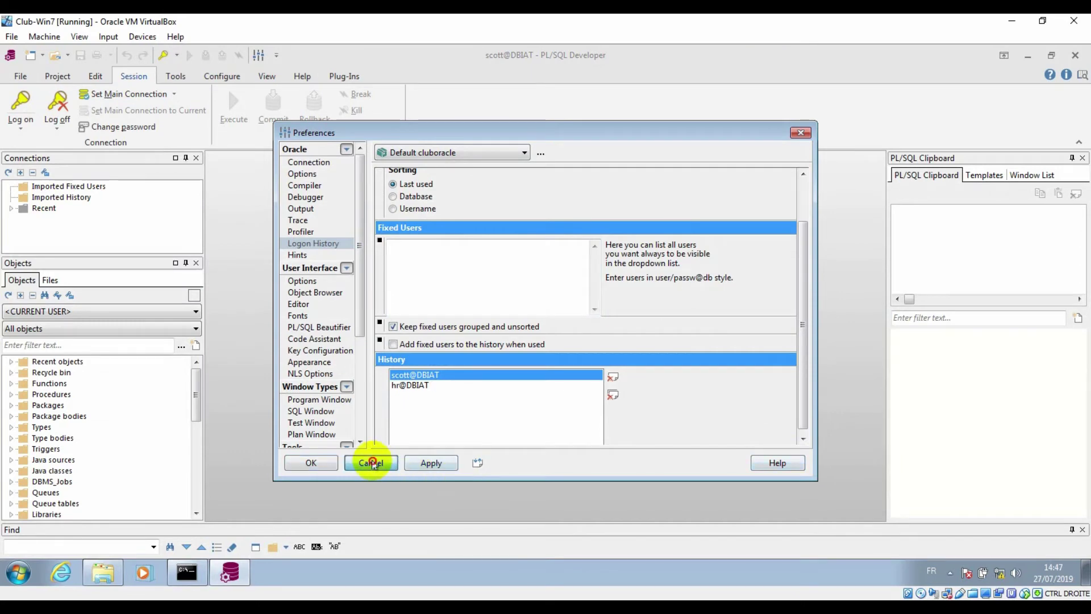
pyautogui.click(368, 463)
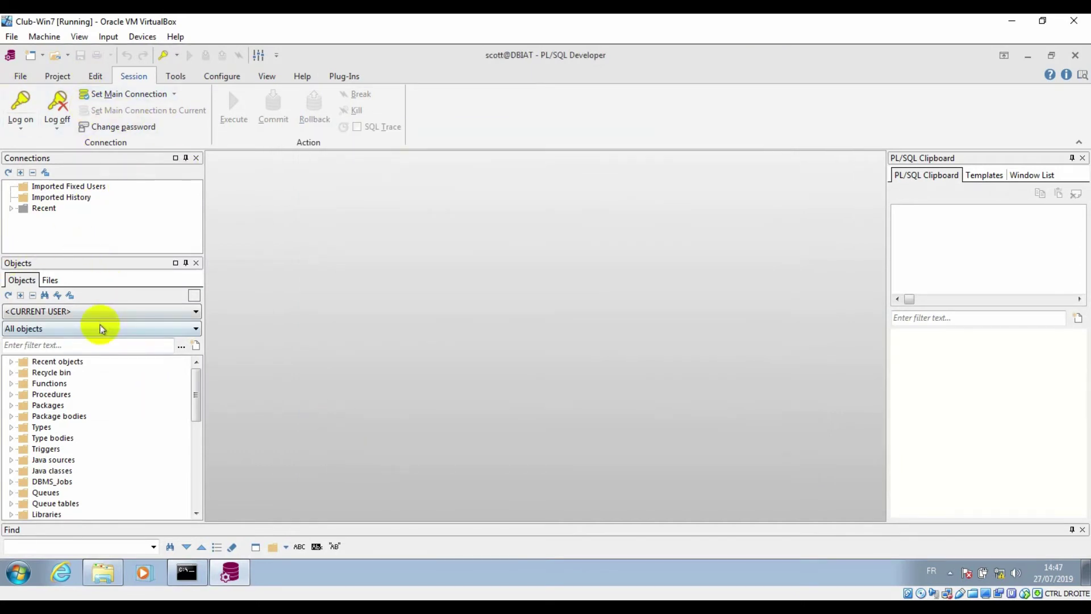
# Set the Objects panel owner to SCOTT to browse its objects
pyautogui.click(114, 313)
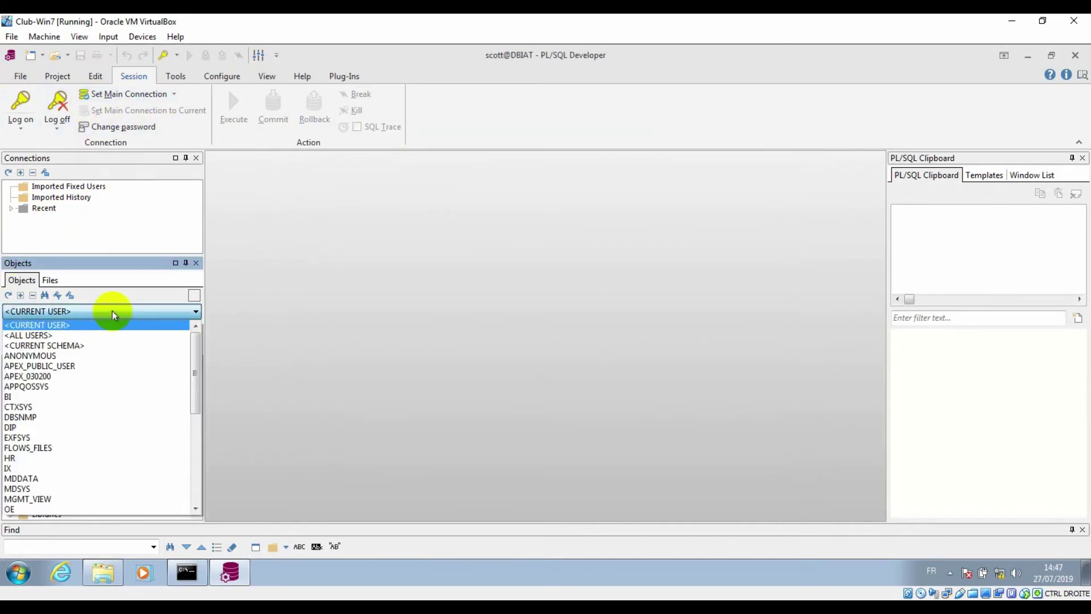
pyautogui.scroll(-4, 94, 421)
pyautogui.scroll(-3, 94, 421)
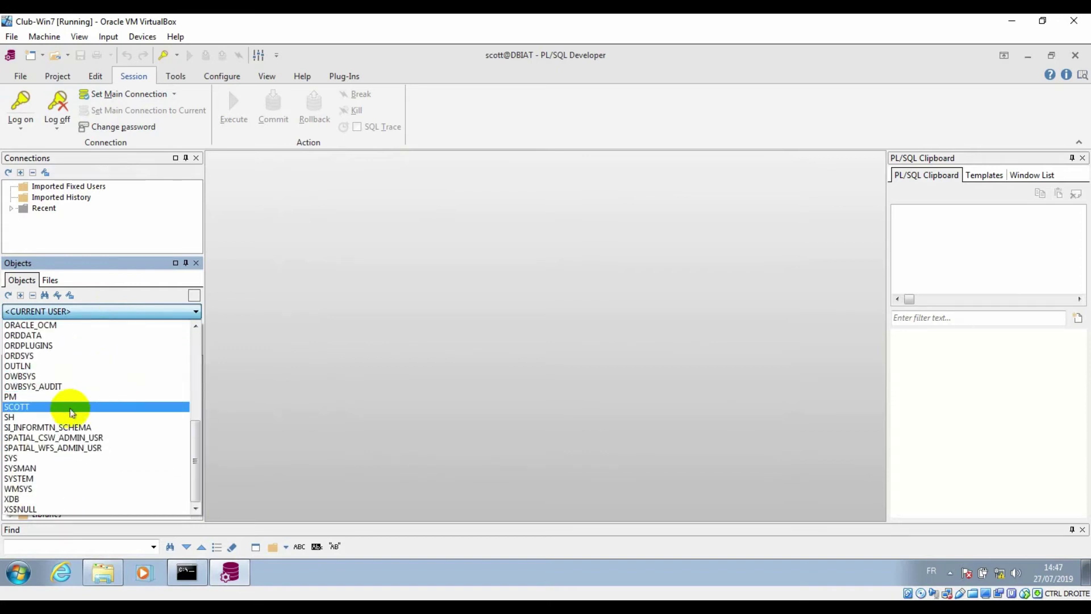
pyautogui.click(72, 408)
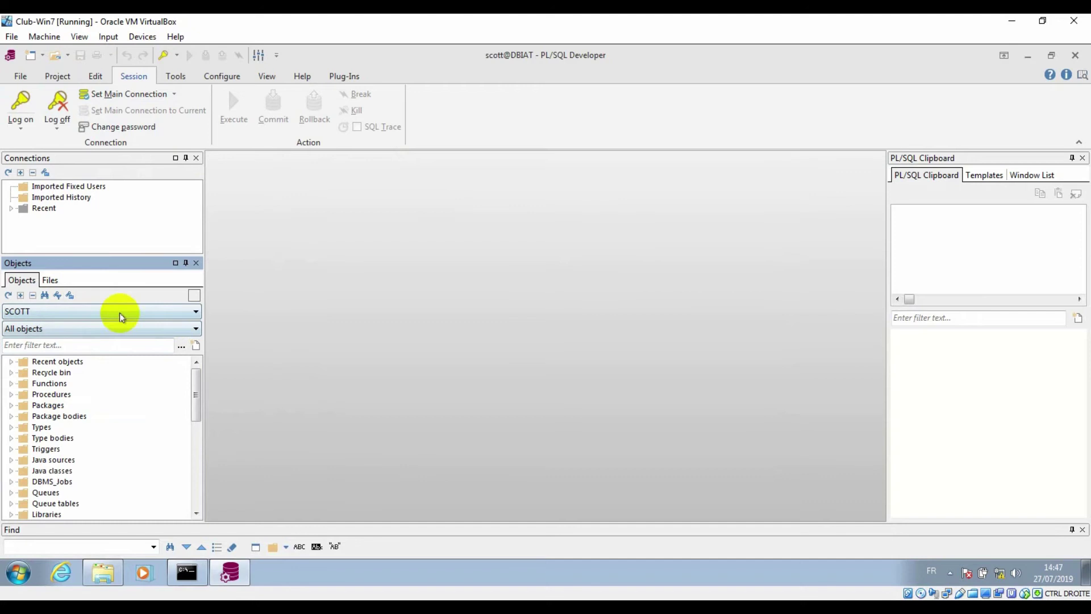
pyautogui.scroll(-3, 146, 419)
pyautogui.scroll(1, 147, 419)
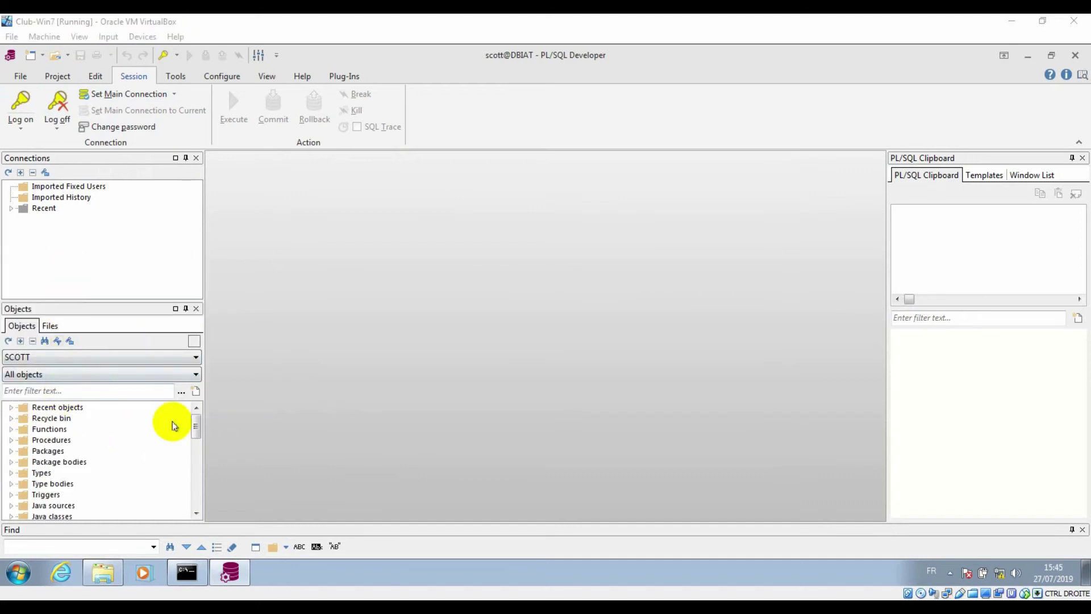
pyautogui.scroll(-3, 117, 458)
pyautogui.click(74, 359)
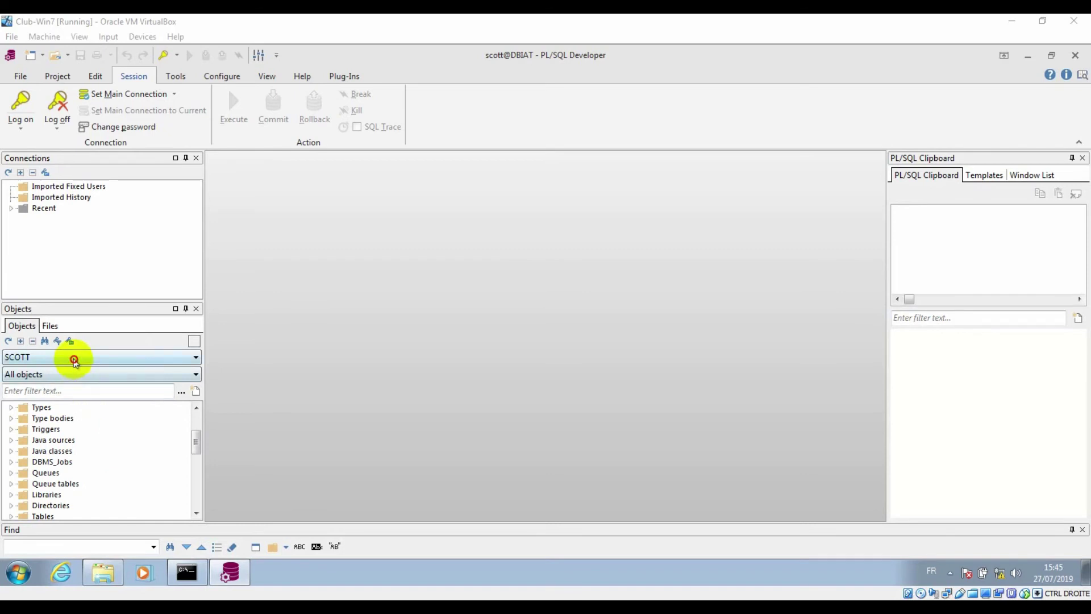
pyautogui.click(72, 408)
pyautogui.scroll(-1, 111, 373)
pyautogui.scroll(-2, 115, 465)
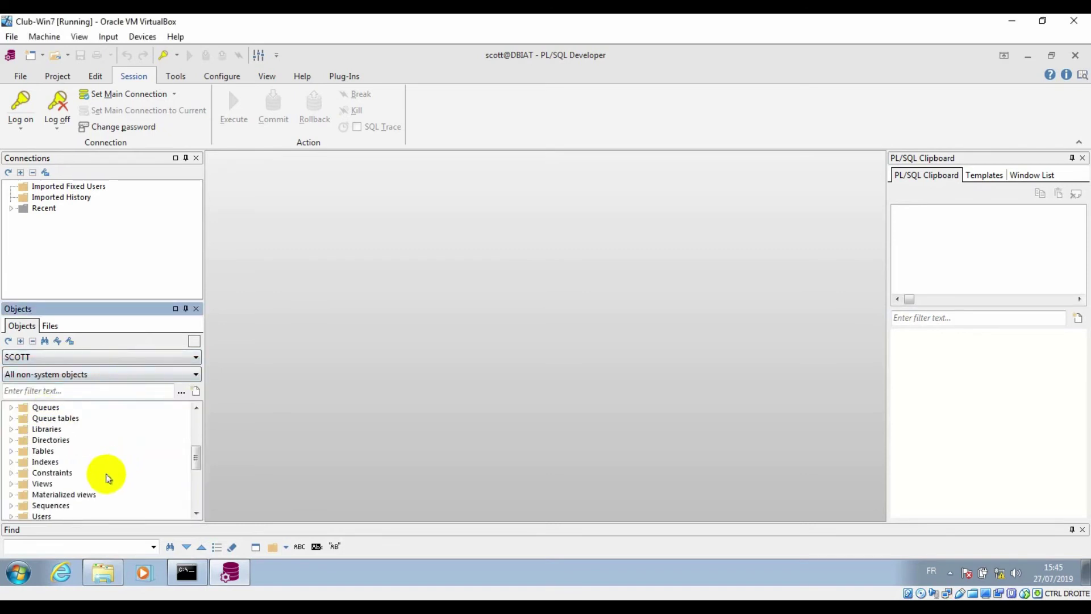
# Expand Tables to list BONUS, DEPT, EMP and SALGRADE, then expand and collapse BONUS
pyautogui.click(11, 451)
pyautogui.scroll(-1, 66, 482)
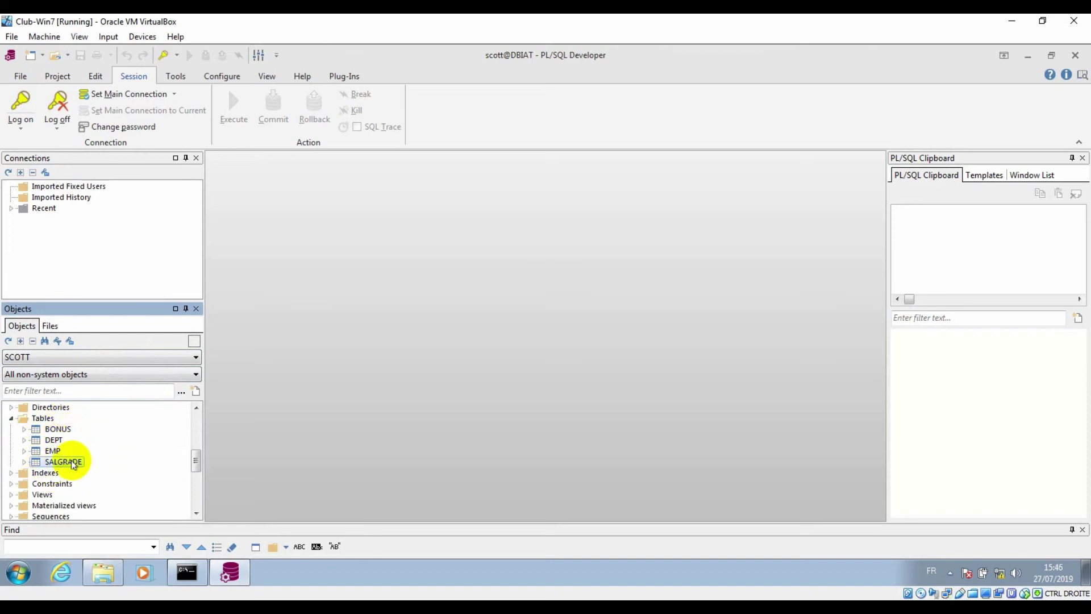
pyautogui.click(24, 429)
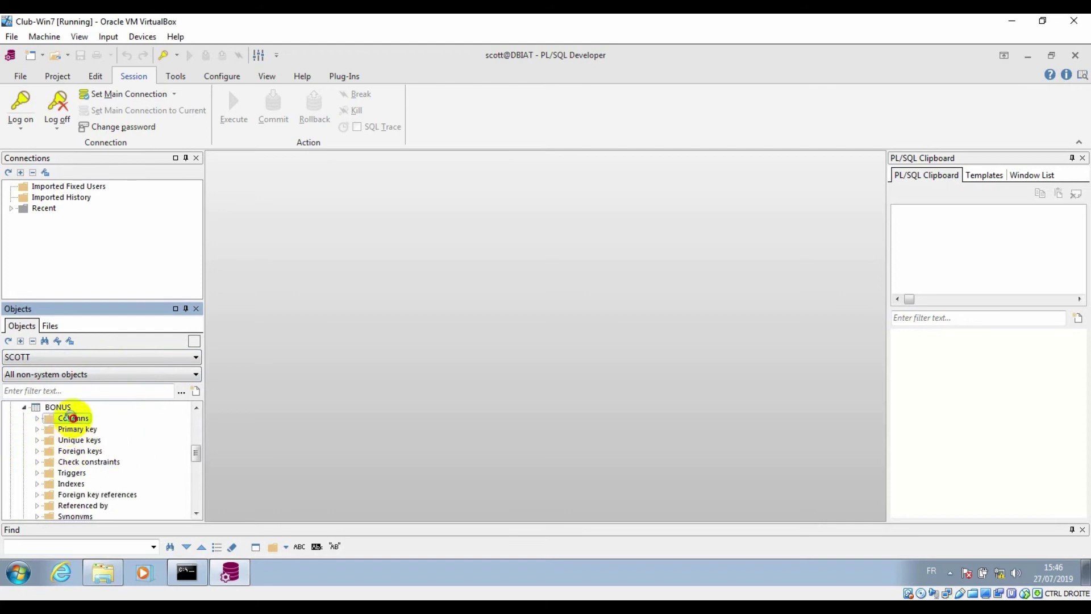
pyautogui.doubleClick(73, 418)
pyautogui.click(38, 419)
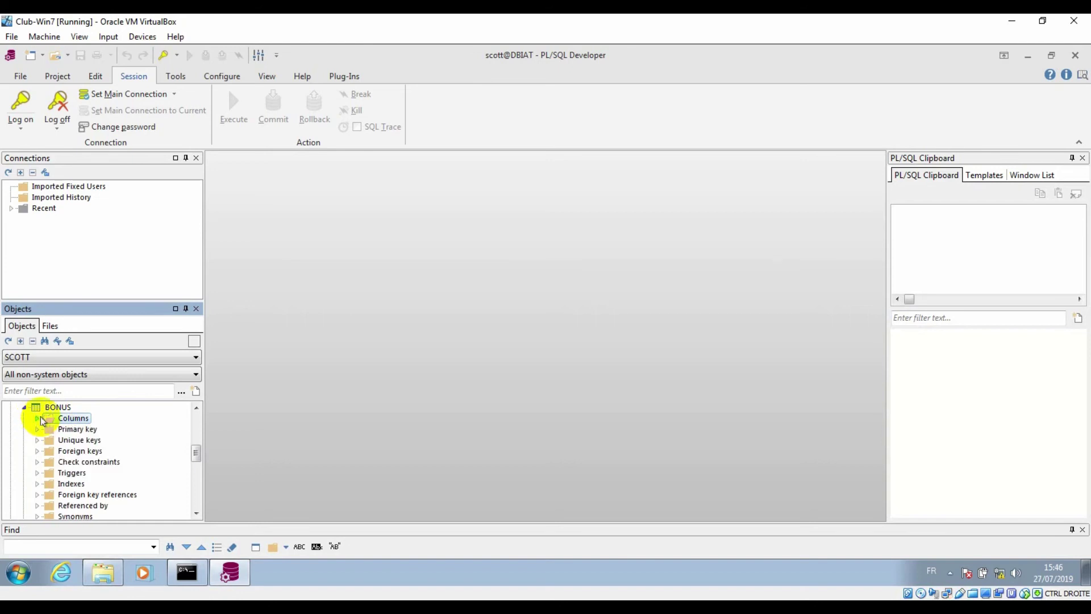
pyautogui.click(24, 407)
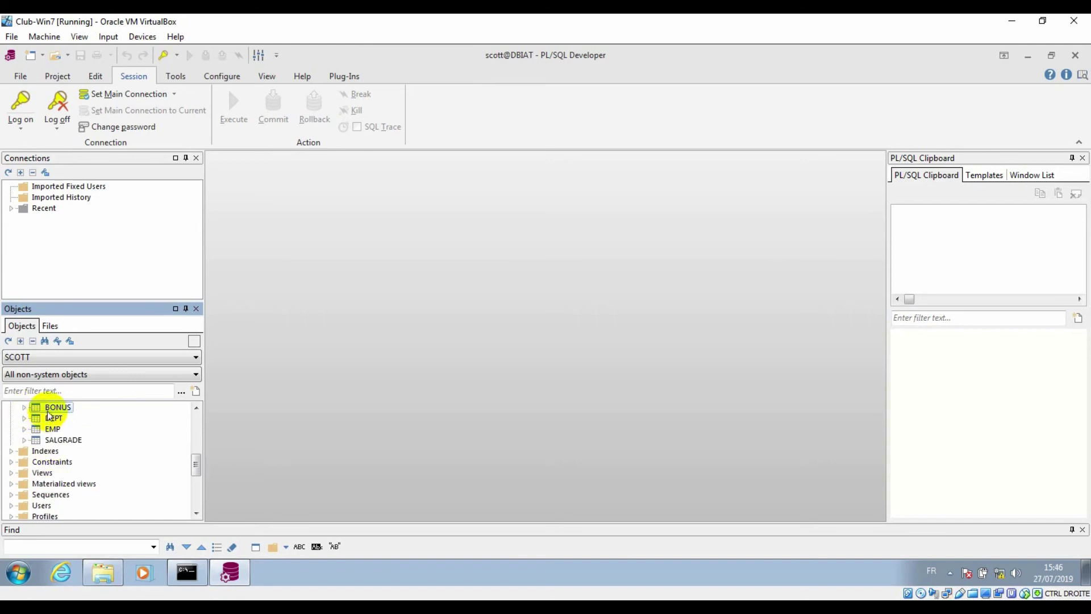
# Run Query data on DEPT, dismissing the Dynamic Performance Tables error, to show its four departments
pyautogui.rightClick(47, 429)
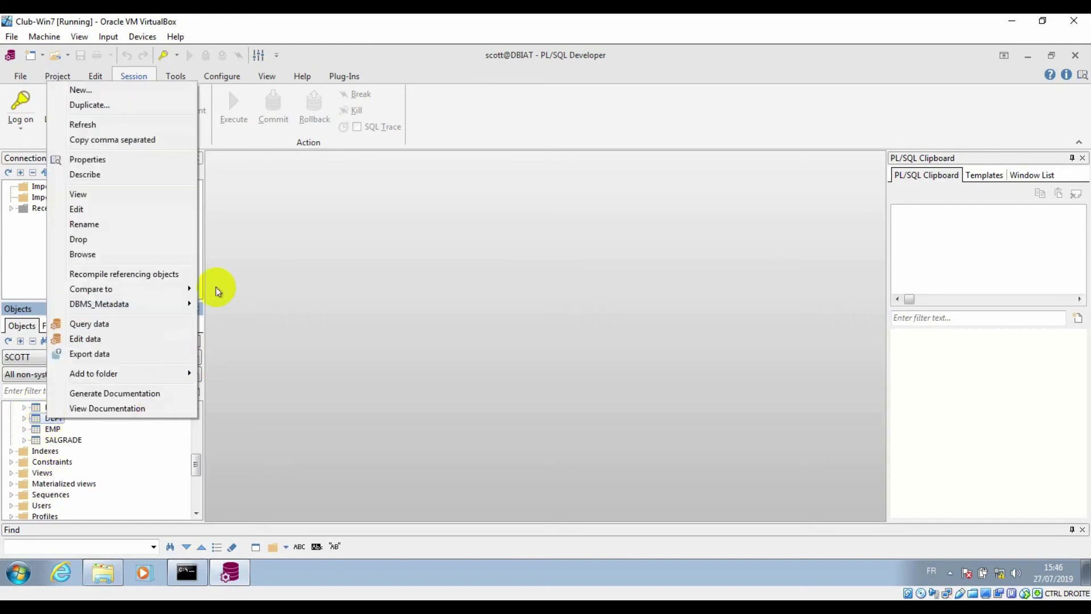
pyautogui.click(96, 323)
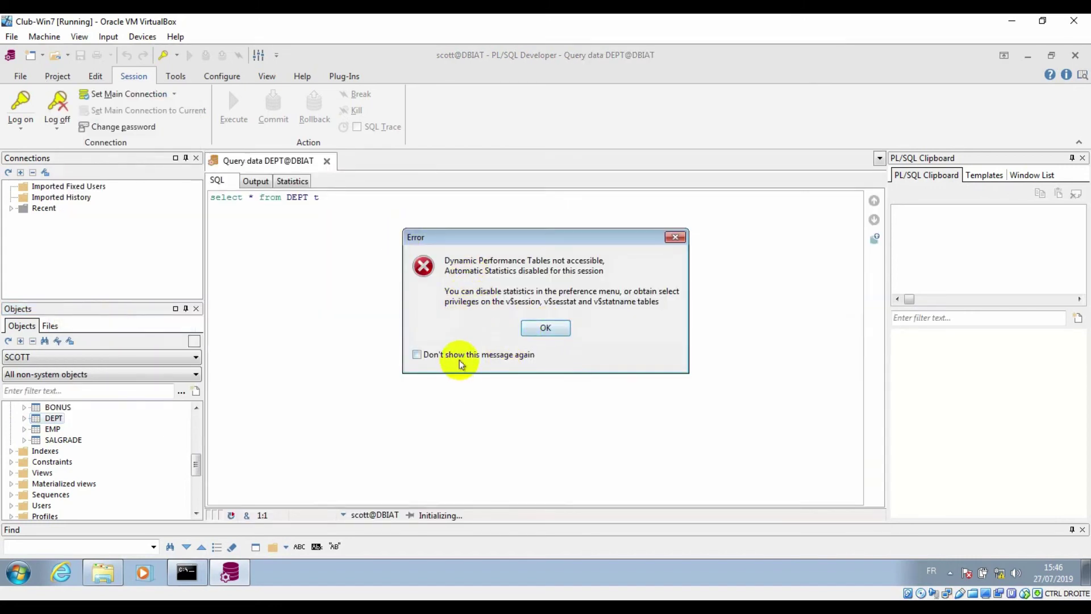
pyautogui.click(541, 326)
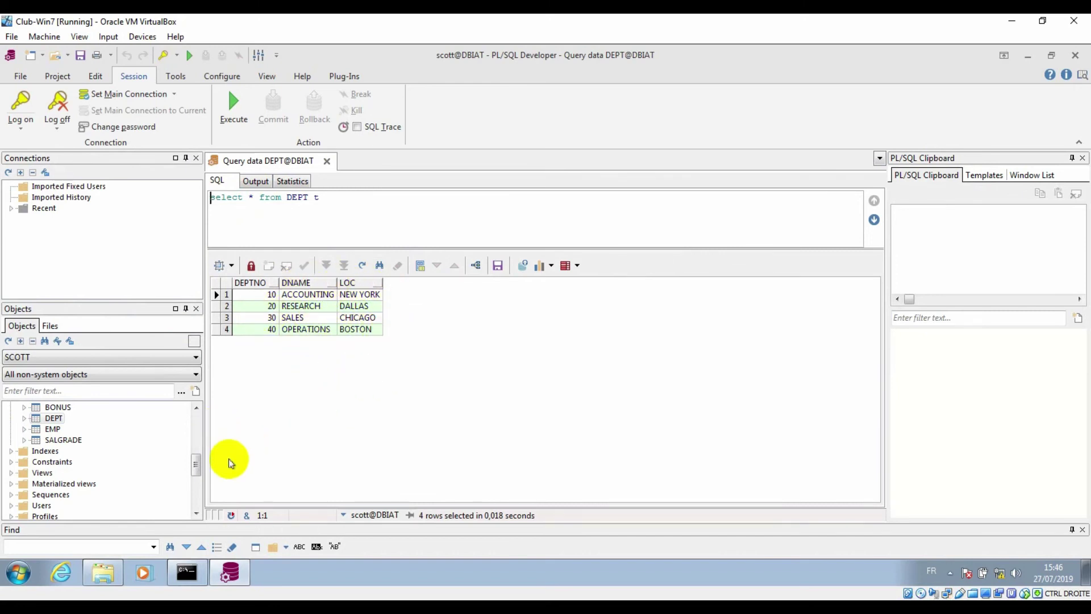
pyautogui.scroll(1, 162, 469)
# View DEPT's definition through its Columns, Keys, Indexes, Privileges, Triggers and General tabs
pyautogui.rightClick(56, 453)
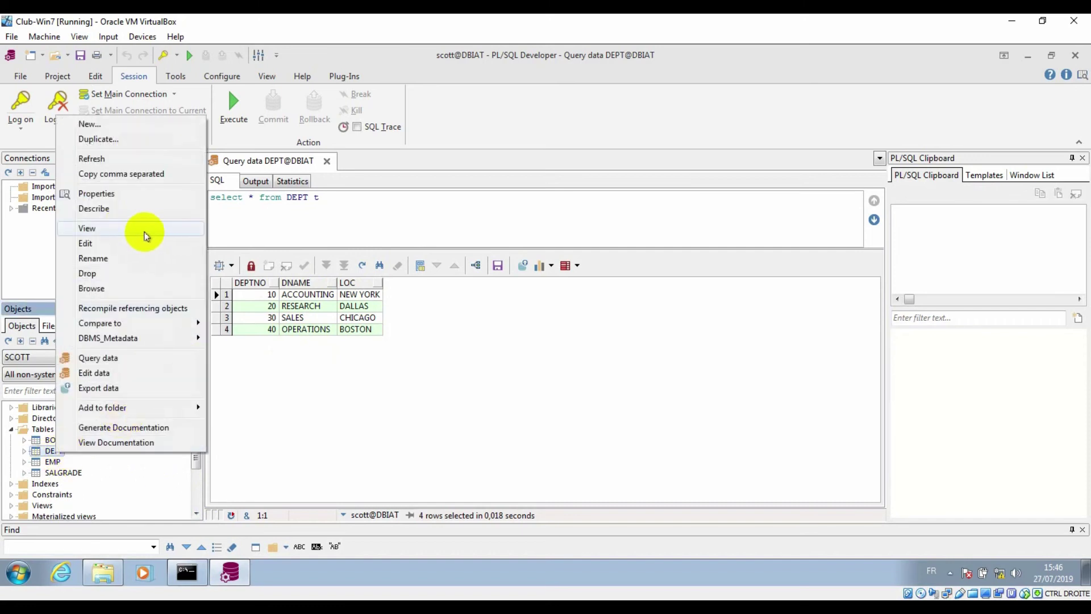
pyautogui.click(145, 235)
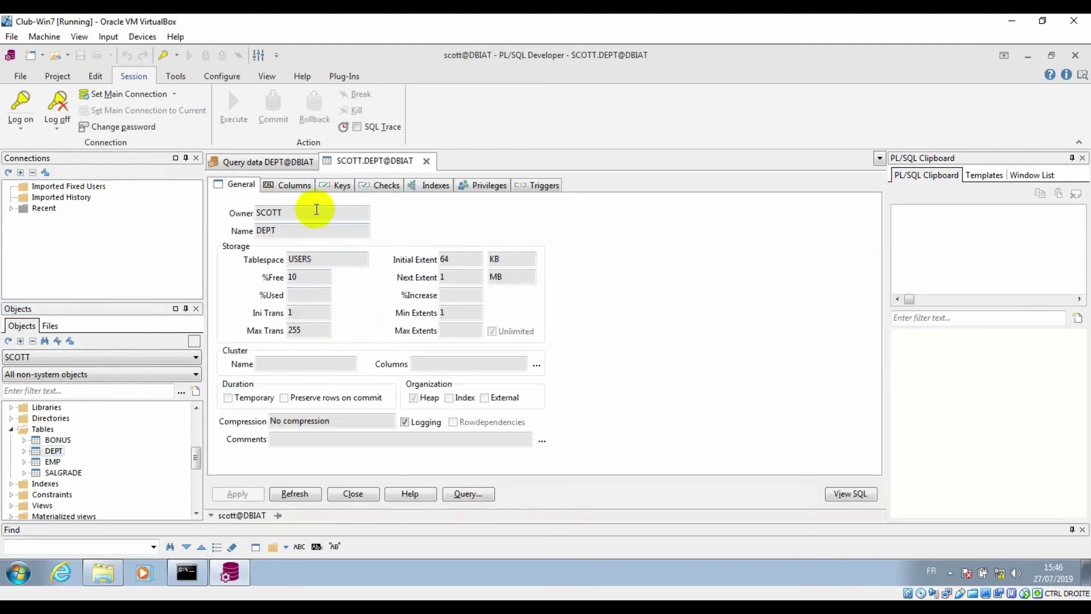
pyautogui.click(289, 187)
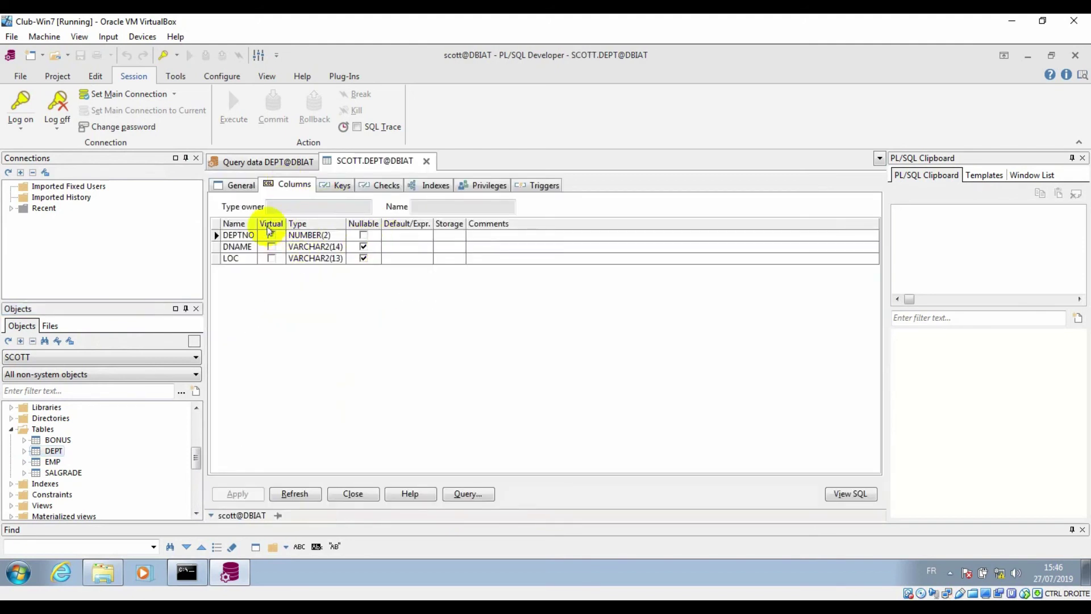
pyautogui.click(337, 185)
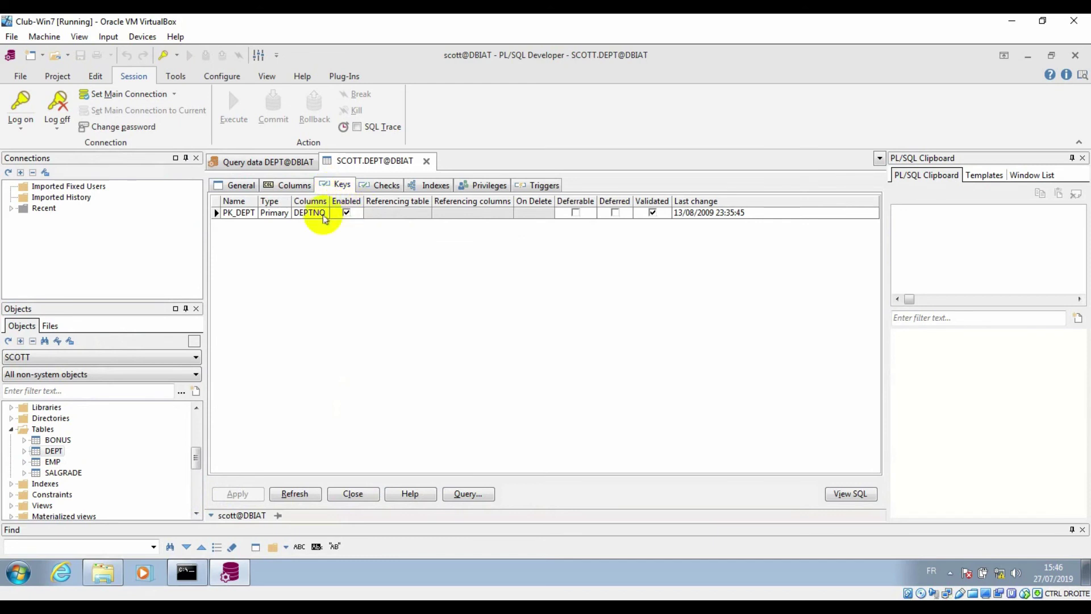
pyautogui.click(435, 185)
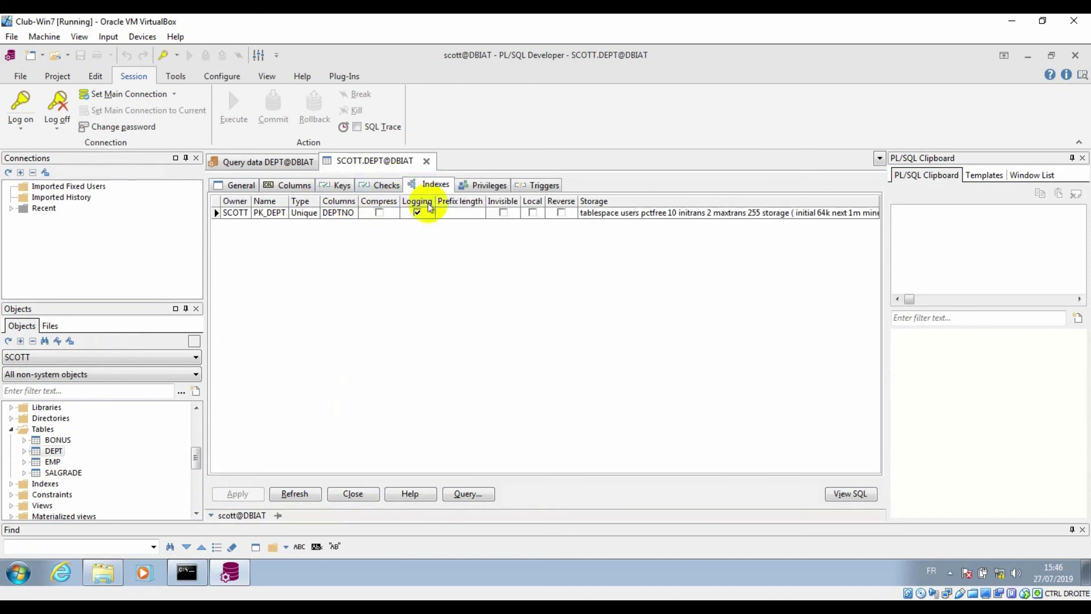
pyautogui.click(486, 186)
pyautogui.click(543, 184)
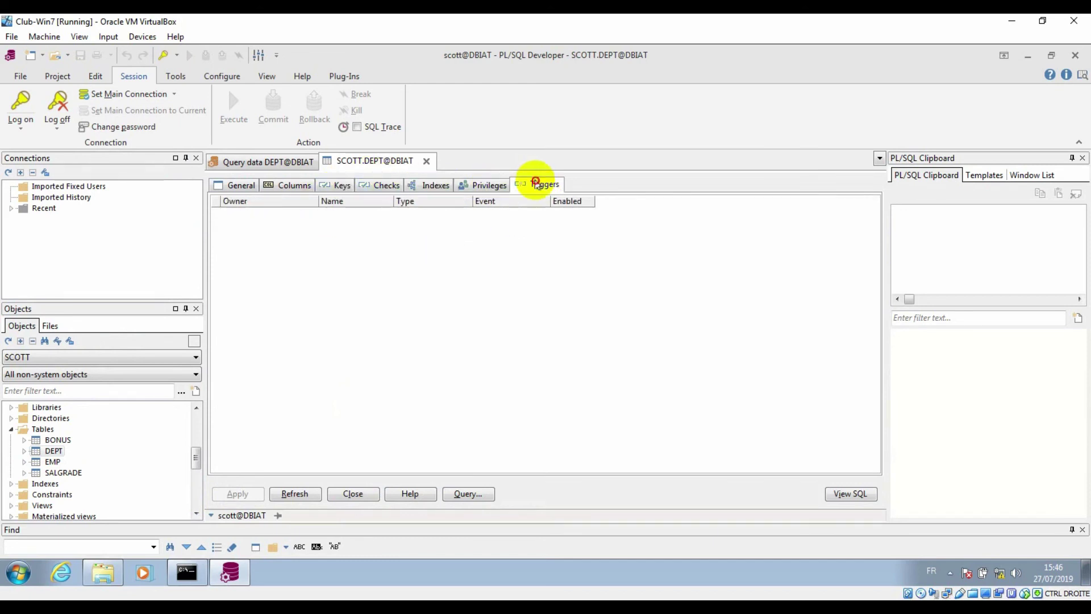
pyautogui.click(233, 185)
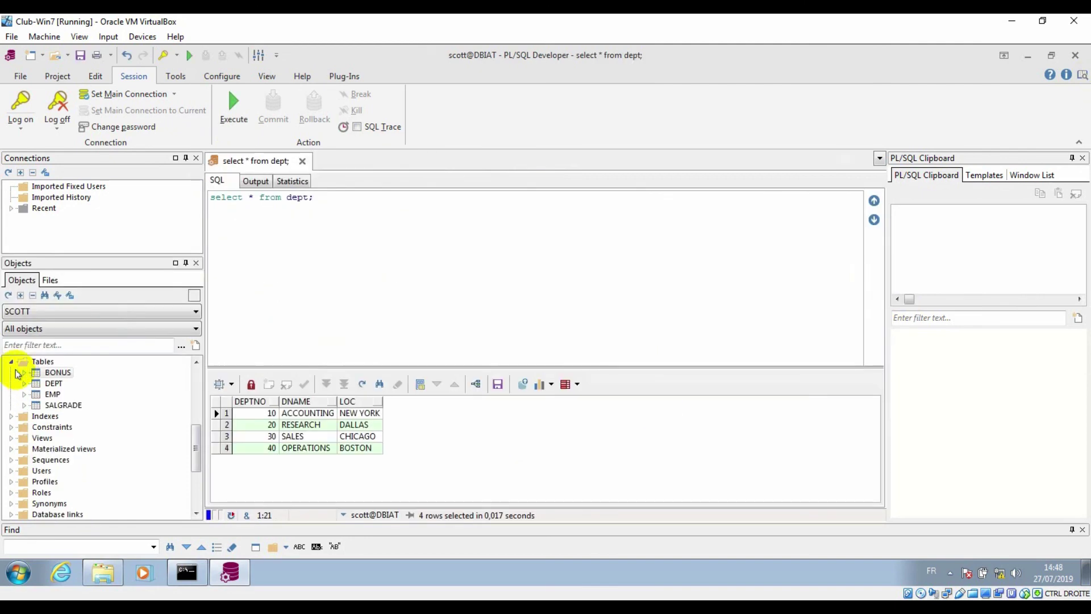
# Collapse the Tables folder and list the saved database connections
pyautogui.click(13, 362)
pyautogui.scroll(1, 94, 427)
pyautogui.scroll(3, 94, 427)
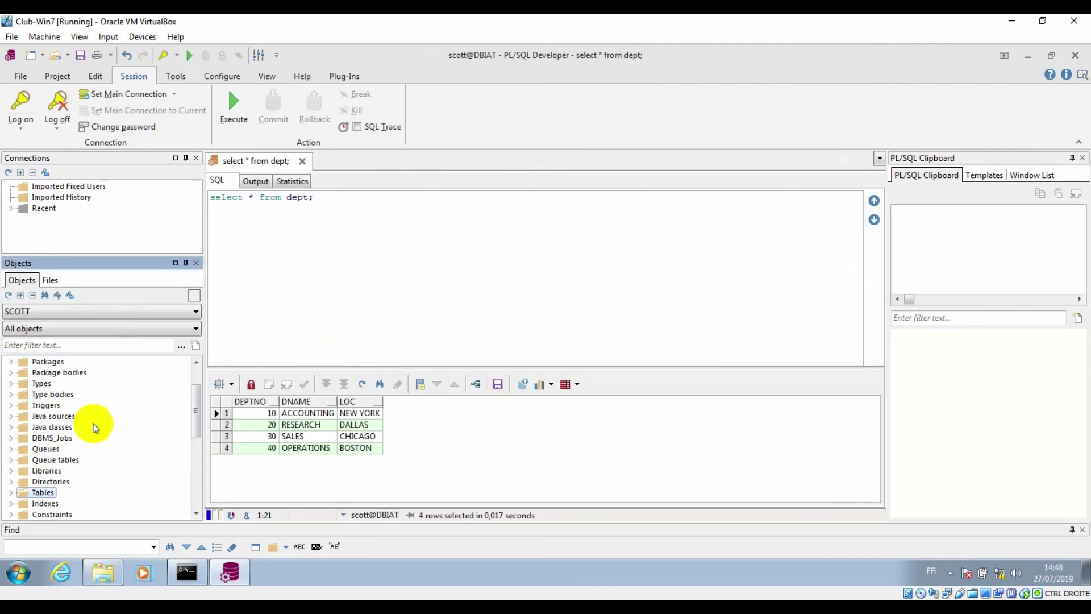
pyautogui.click(21, 130)
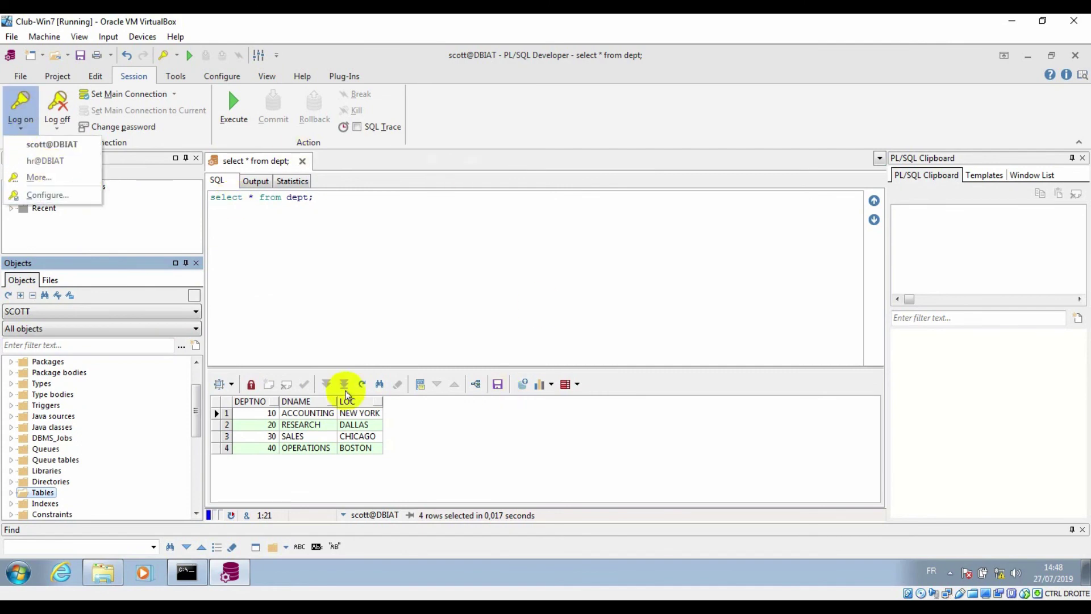